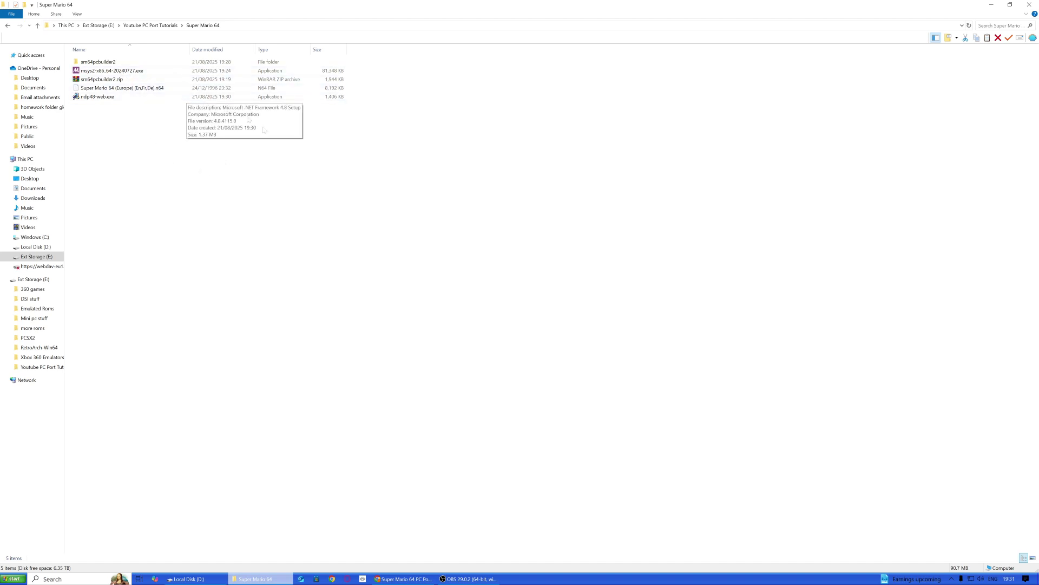
pyautogui.click(120, 82)
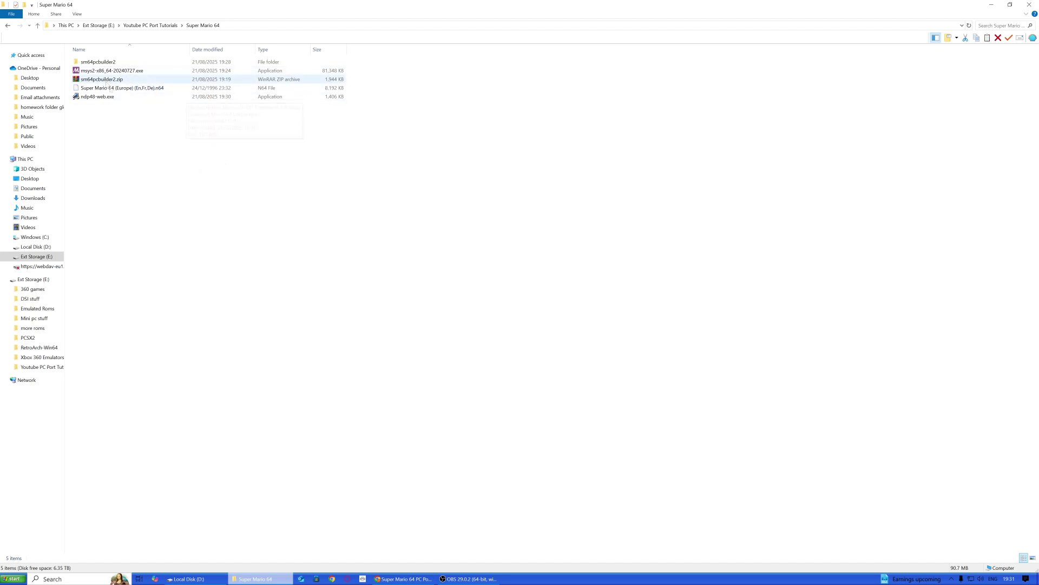
pyautogui.click(126, 89)
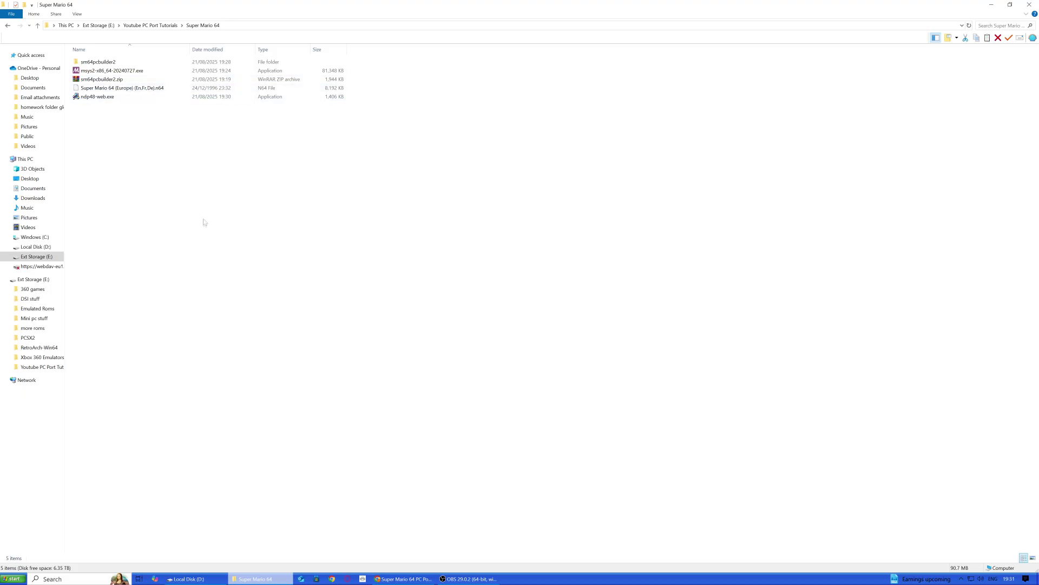
pyautogui.click(102, 72)
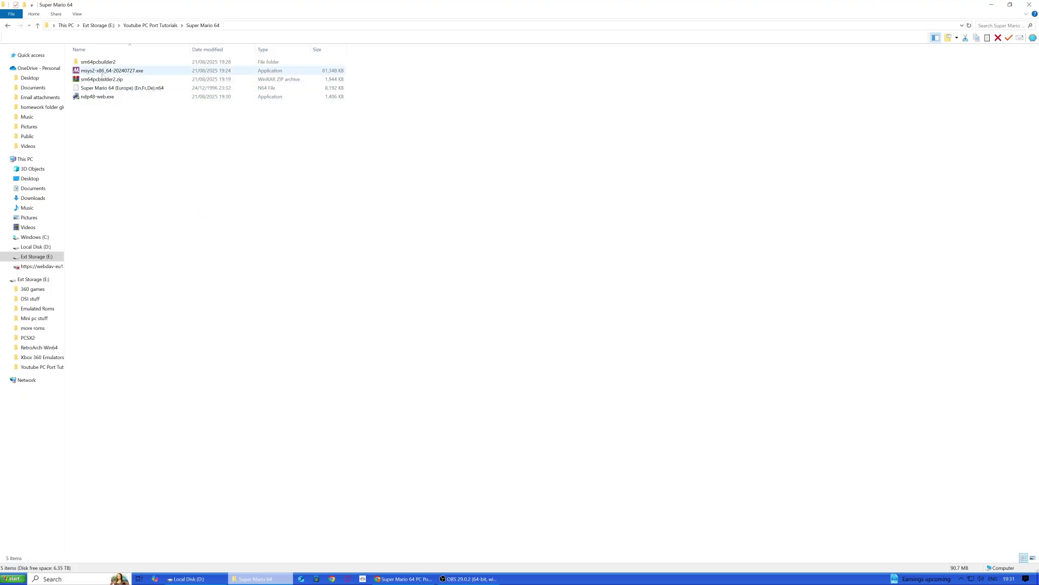
pyautogui.click(109, 79)
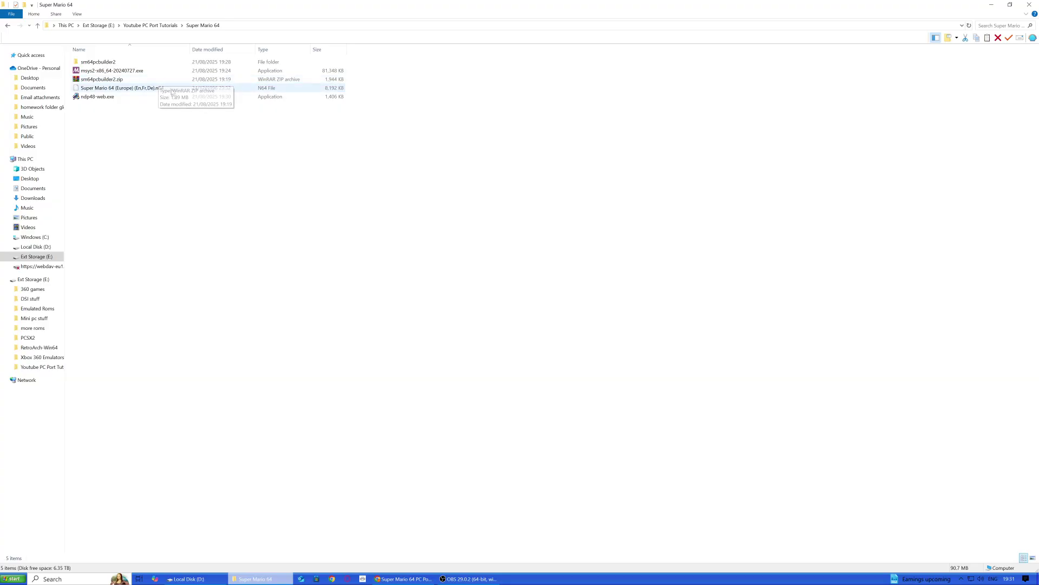
pyautogui.click(148, 89)
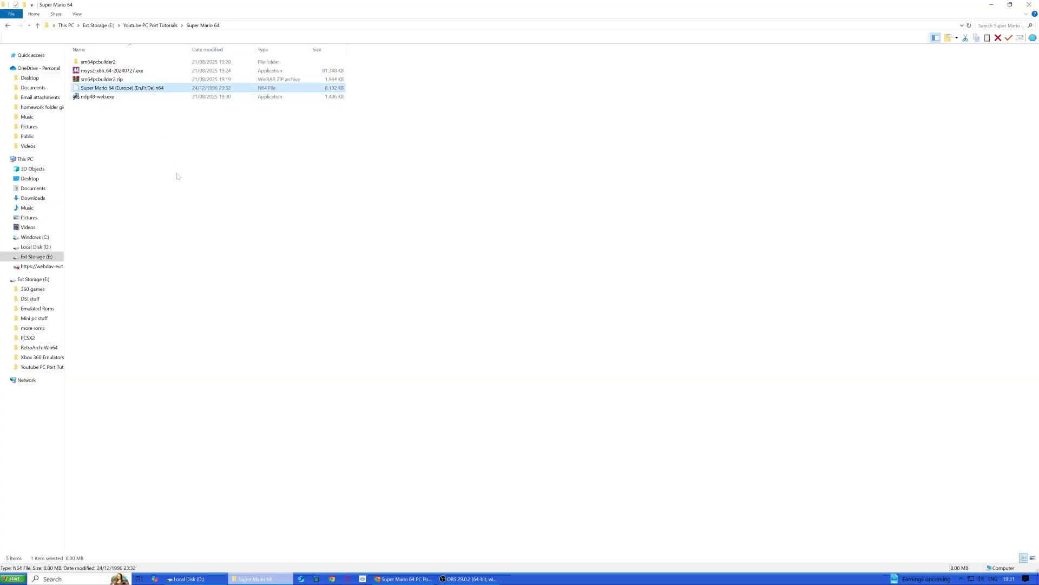
pyautogui.click(152, 148)
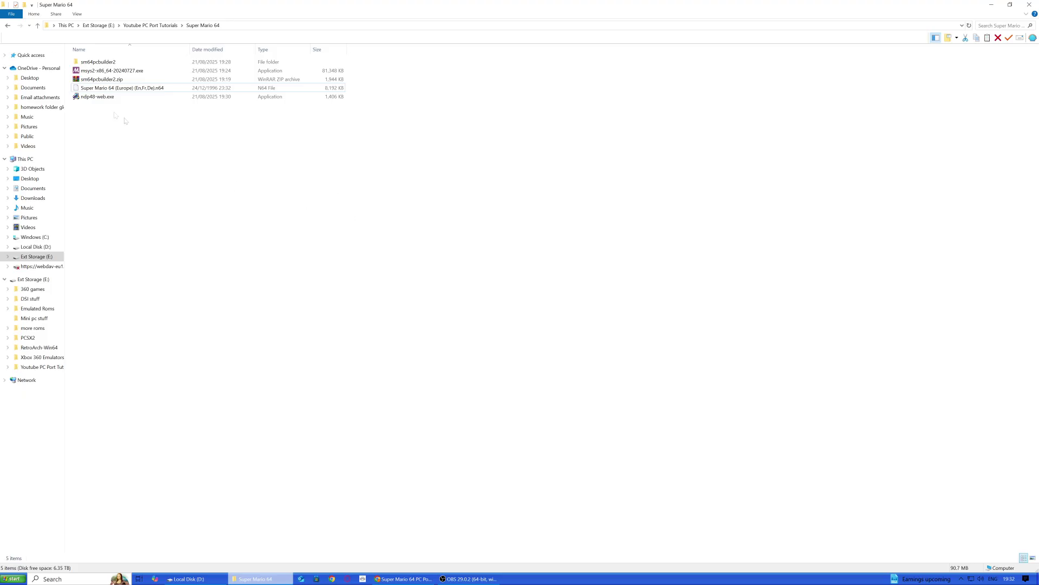
# Try to install .NET Framework 4.8 with ndp48-web.exe, and close its setup window
pyautogui.moveTo(107, 101)
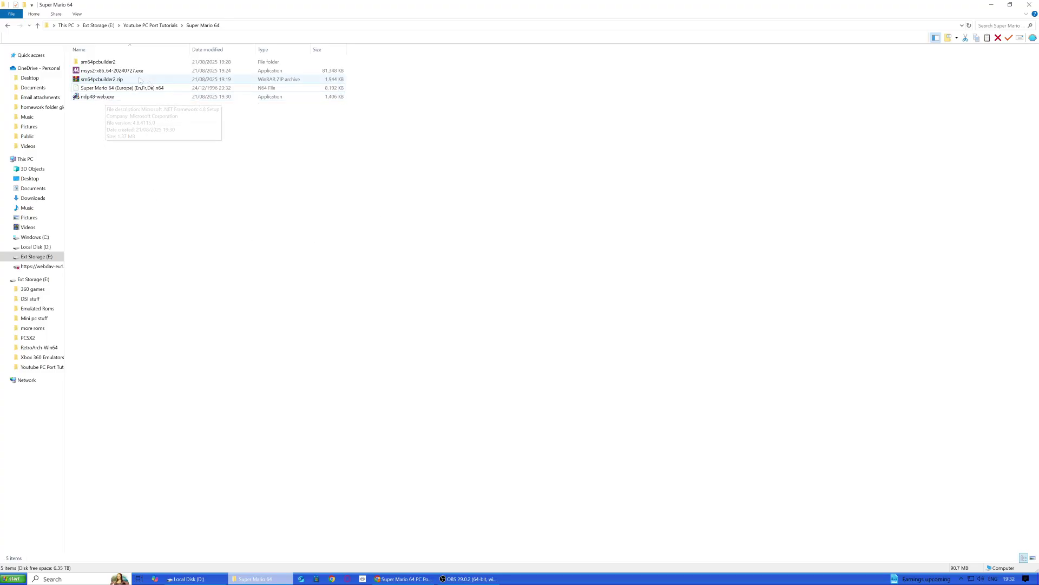
pyautogui.doubleClick(111, 98)
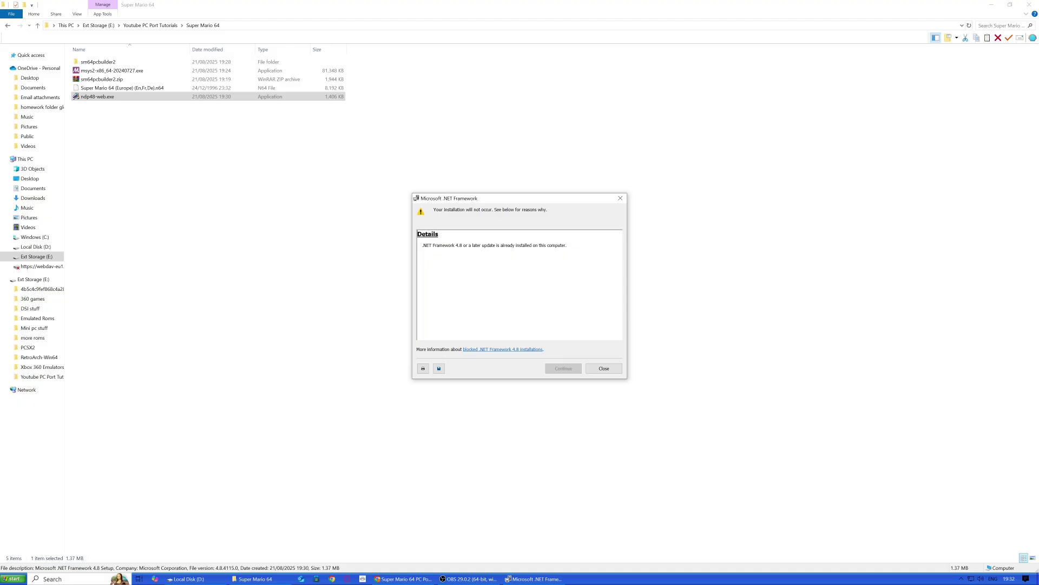
pyautogui.click(600, 371)
pyautogui.click(132, 181)
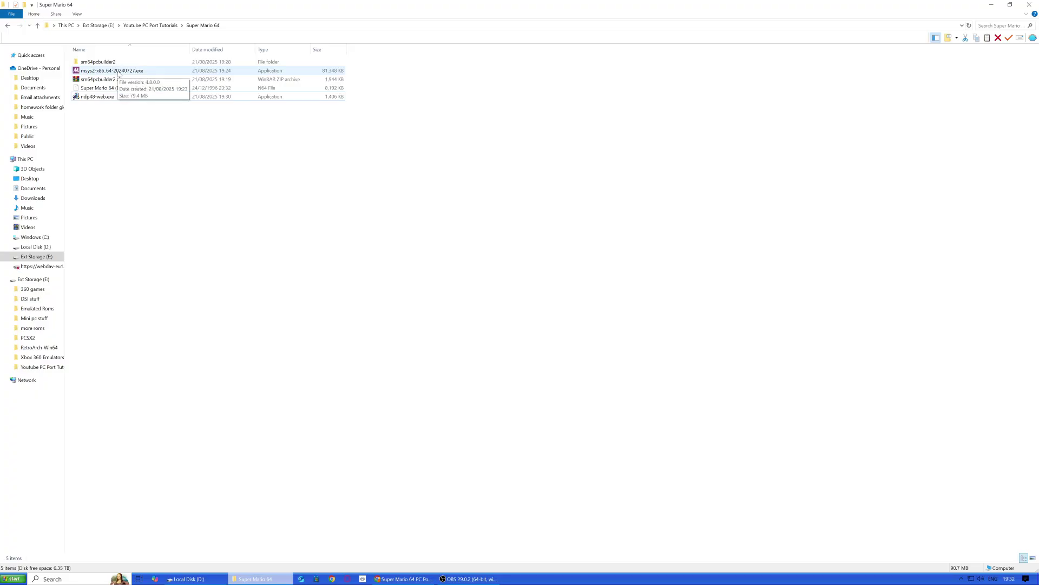
# Install MSYS2 from msys2-x86_64-20240727.exe into D:\msys64 with the default MSYS2 Start Menu folder, and close the terminal it launches
pyautogui.doubleClick(119, 71)
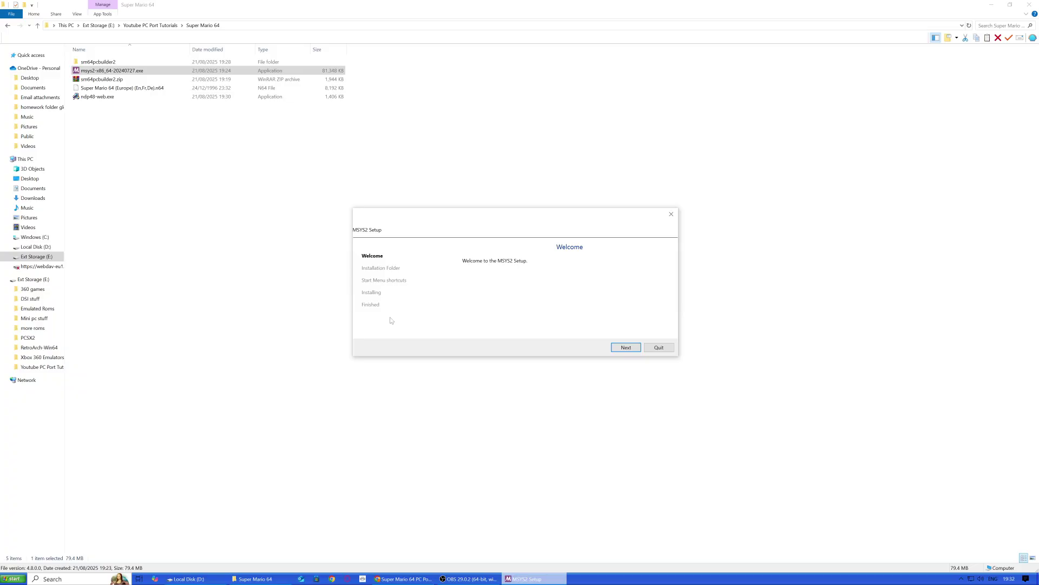
pyautogui.click(625, 347)
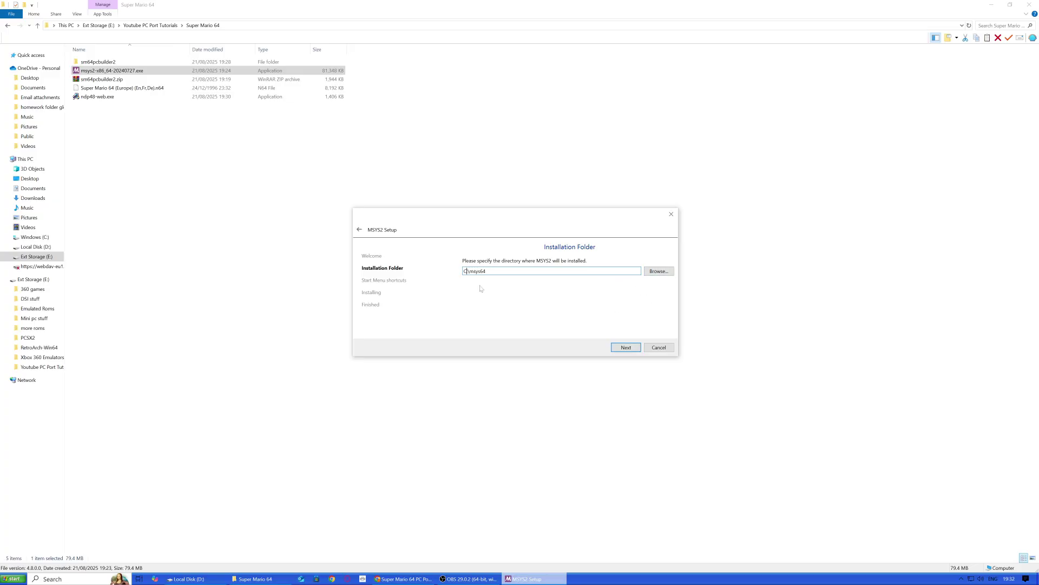
pyautogui.press('BackSpace')
pyautogui.write('D')
pyautogui.click(626, 347)
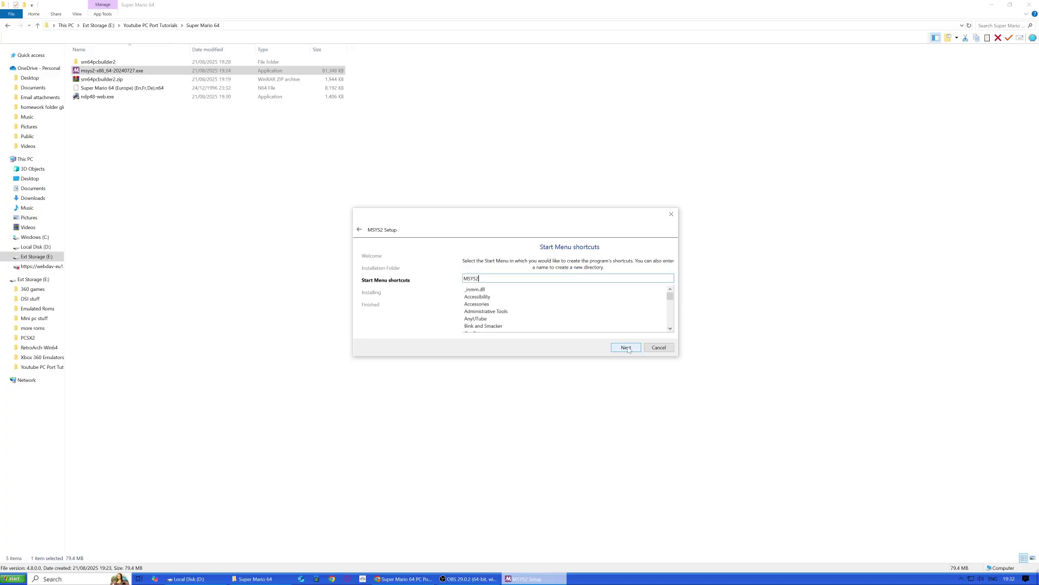
pyautogui.click(627, 348)
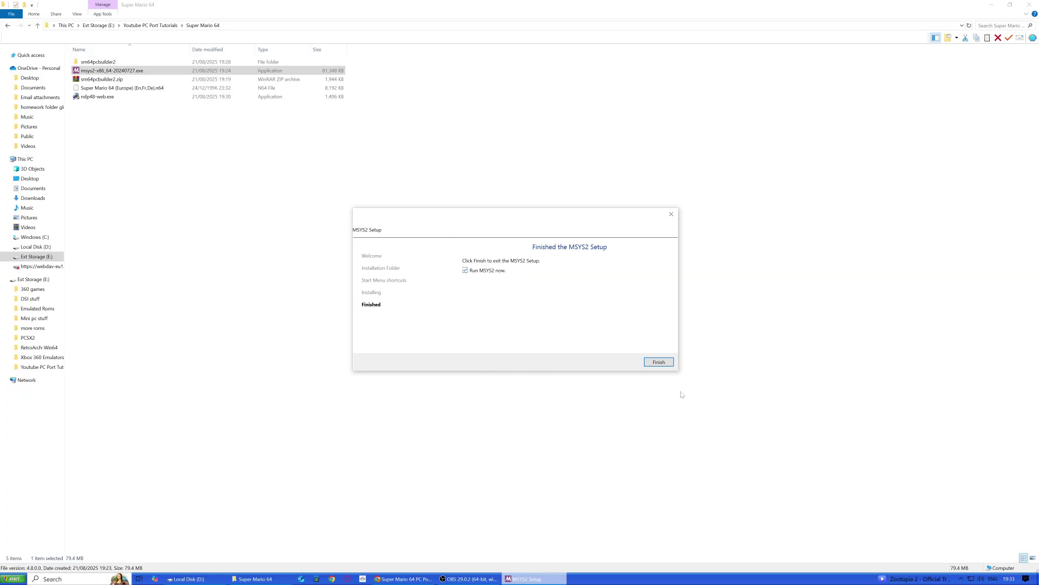
pyautogui.click(664, 361)
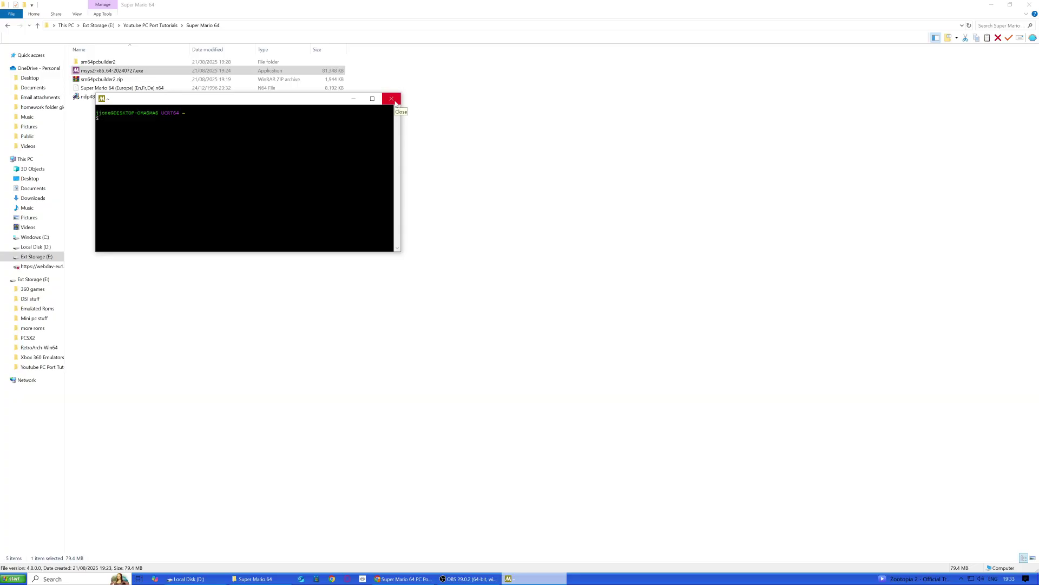
pyautogui.click(392, 98)
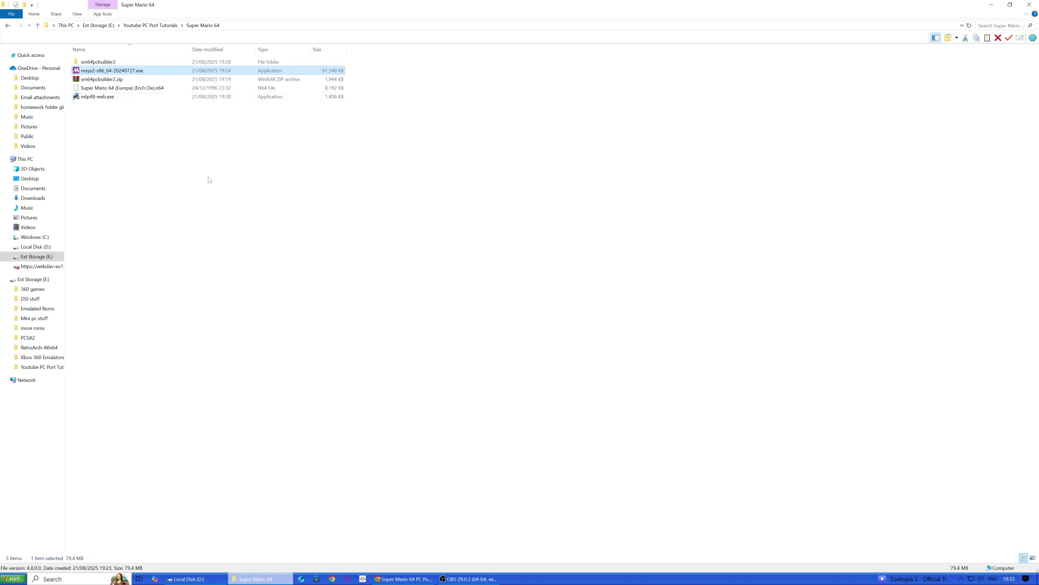
# Launch sm64pcBuilder2.exe from the sm64pcbuilder2 folder and agree to check the MSYS2 installation for updates
pyautogui.click(111, 82)
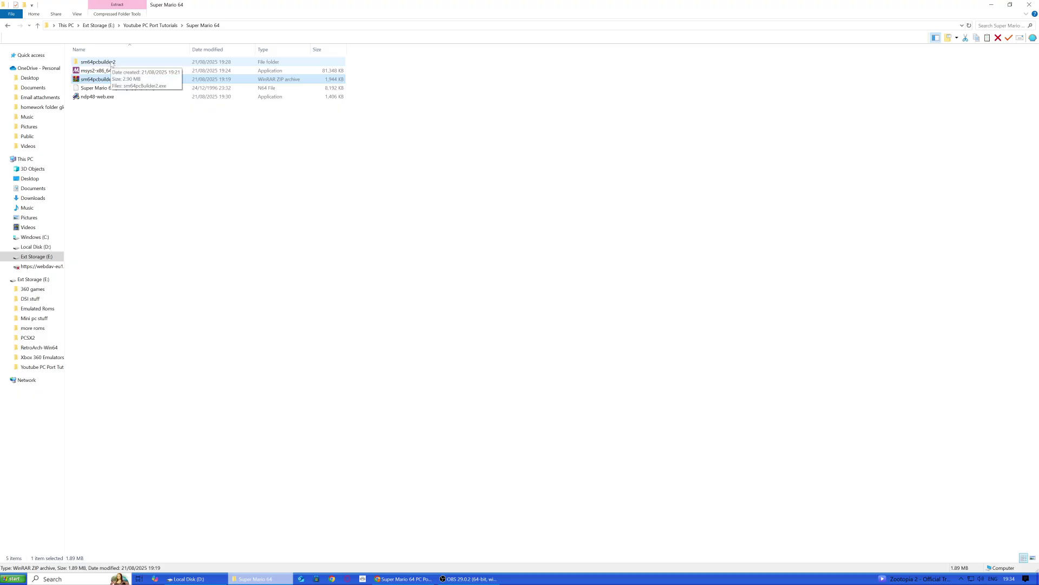
pyautogui.doubleClick(111, 63)
pyautogui.click(120, 63)
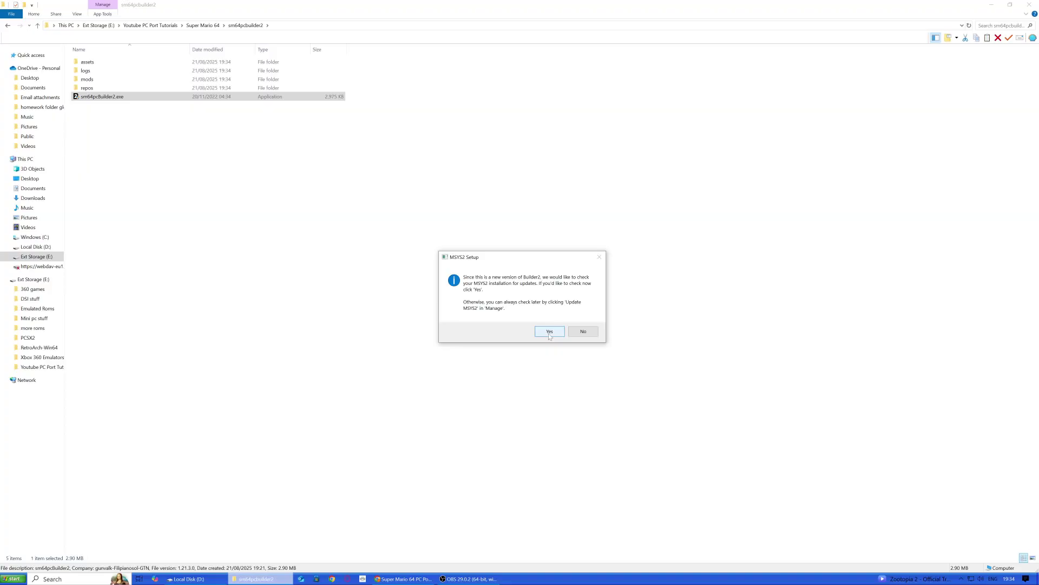
pyautogui.click(550, 331)
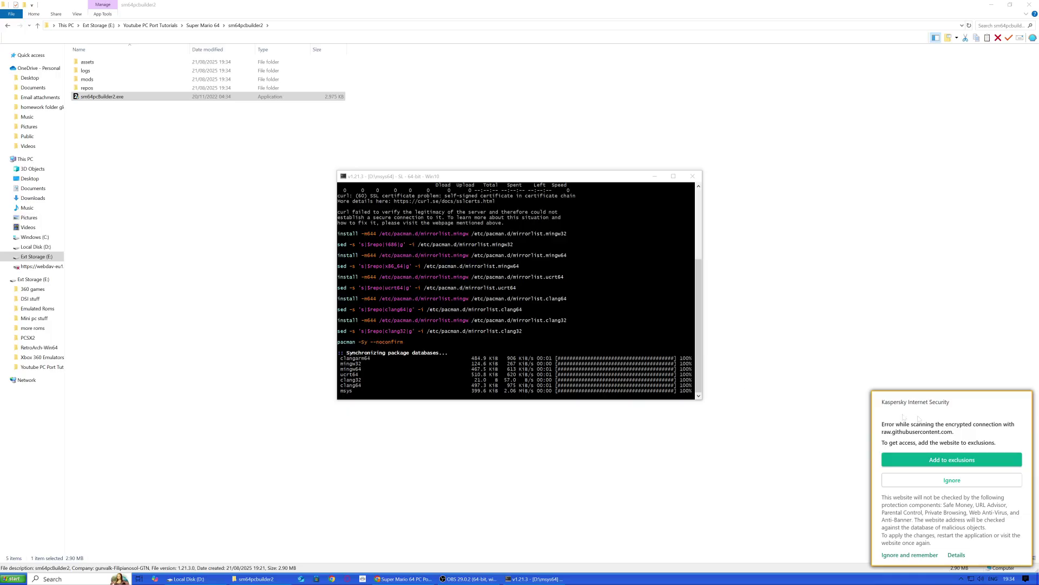
# Add raw.githubusercontent.com to Kaspersky's exclusions, dismiss the notification and continue the MSYS2 update
pyautogui.click(948, 460)
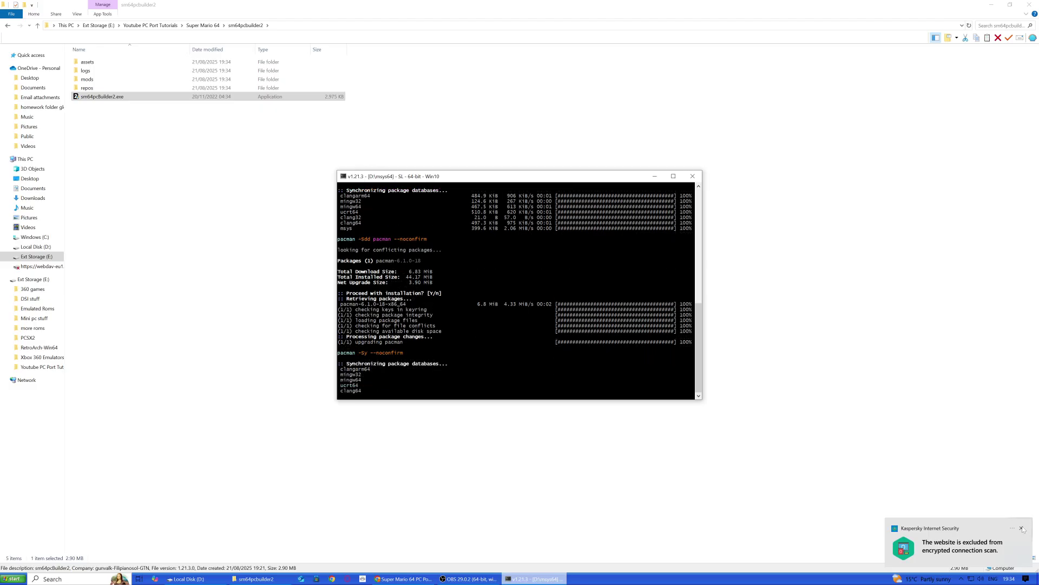
pyautogui.click(1022, 528)
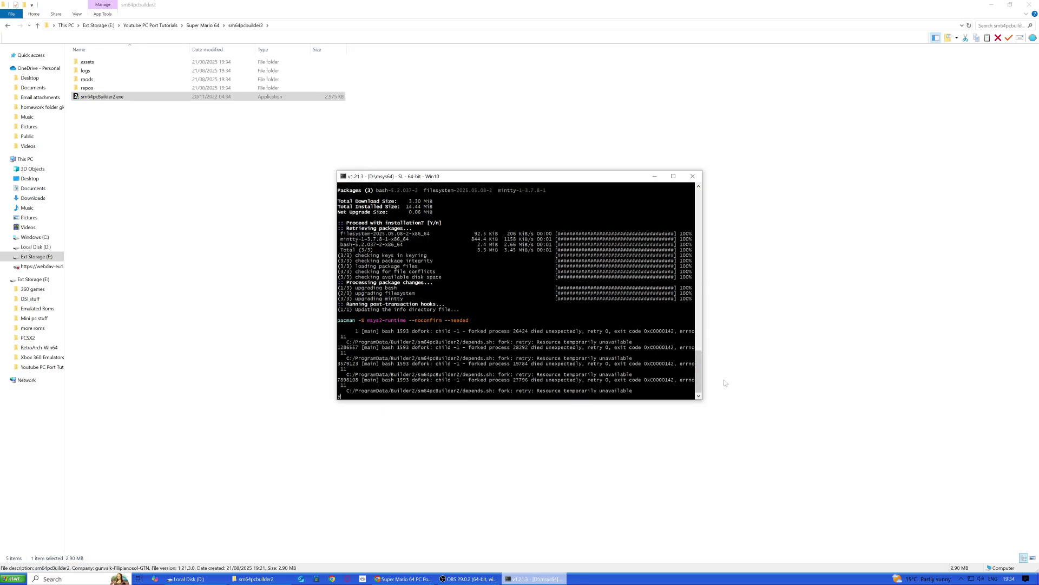
pyautogui.press('Return')
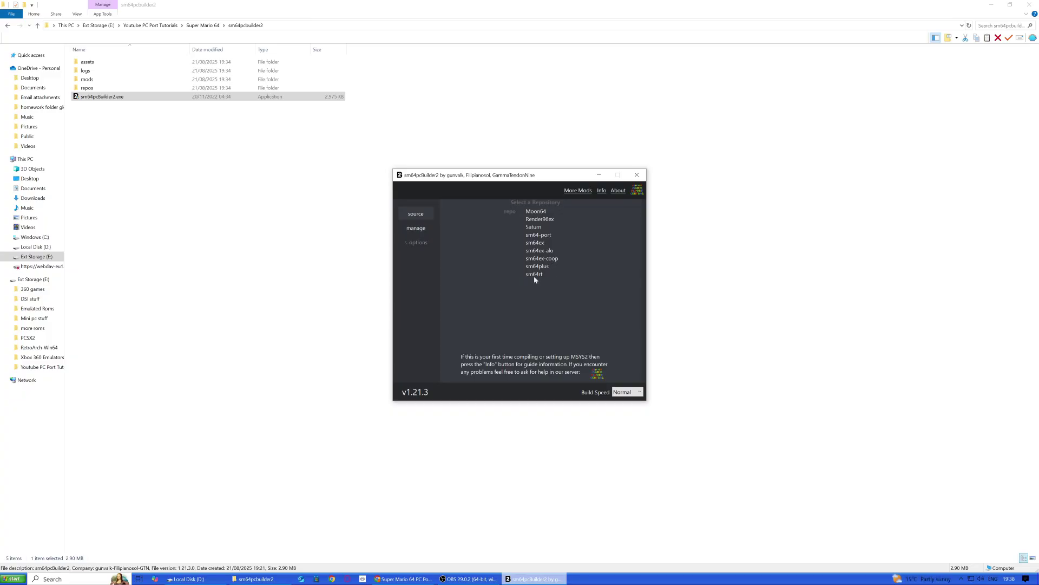
# Choose the sm64rt repository, acknowledge the GPU support message and download its master branch
pyautogui.click(536, 275)
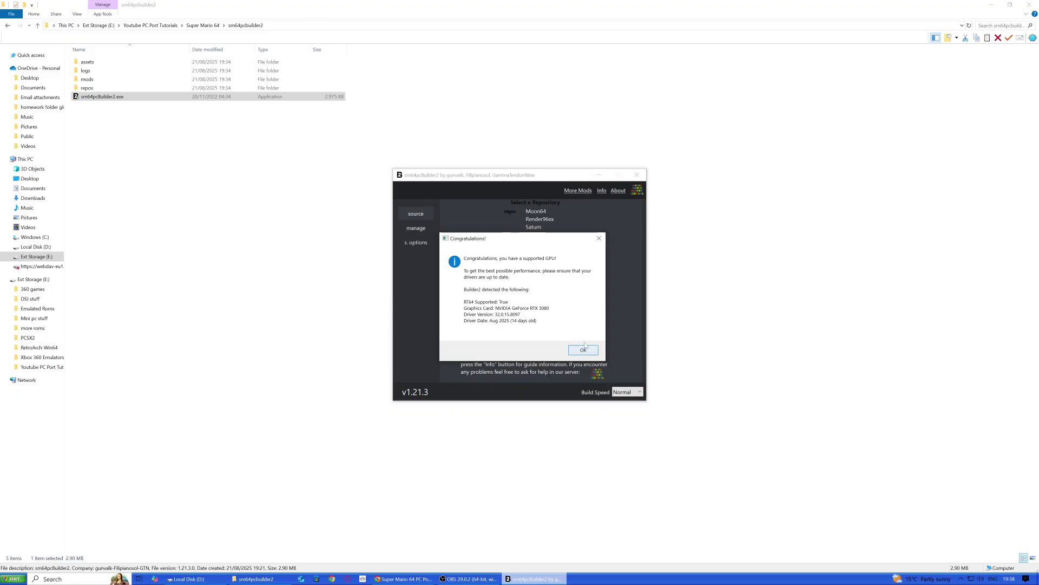
pyautogui.click(582, 351)
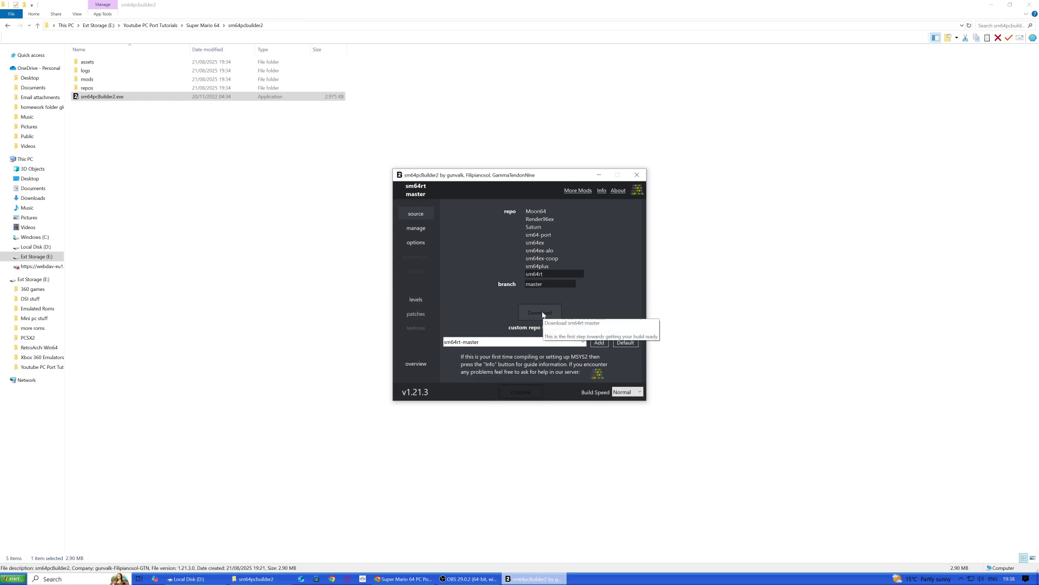
pyautogui.click(544, 314)
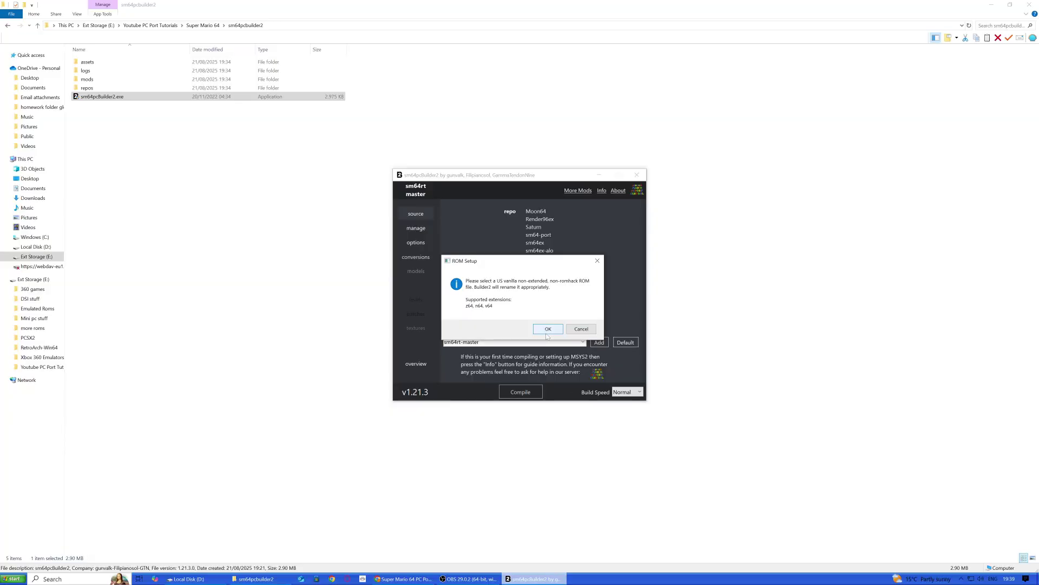
# Supply Super Mario 64 (USA).n64 from the N64 Roms folder inside Emulated Roms on drive E as the base ROM
pyautogui.click(547, 331)
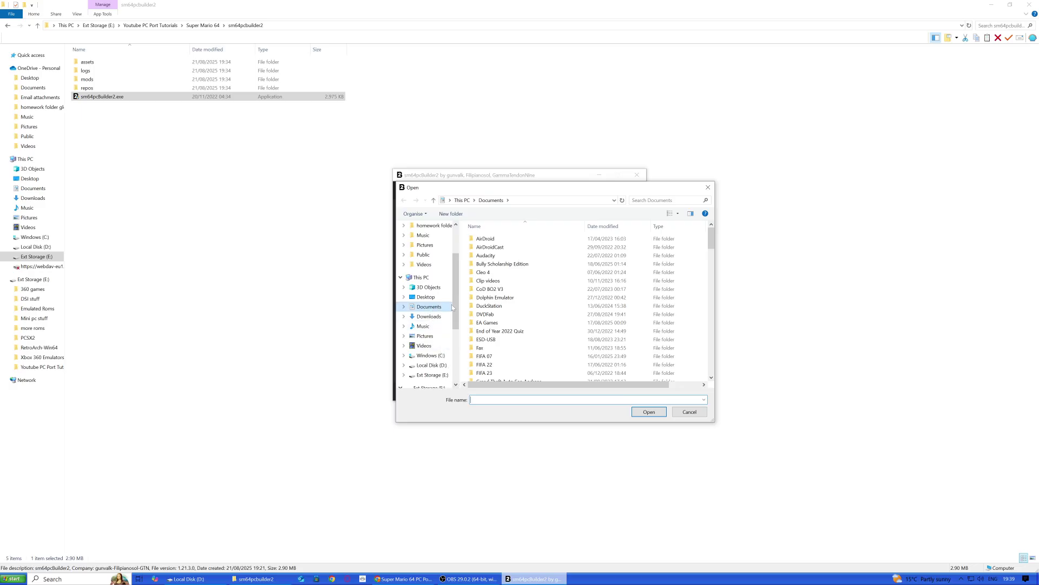
pyautogui.moveTo(457, 304); pyautogui.dragTo(457, 336)
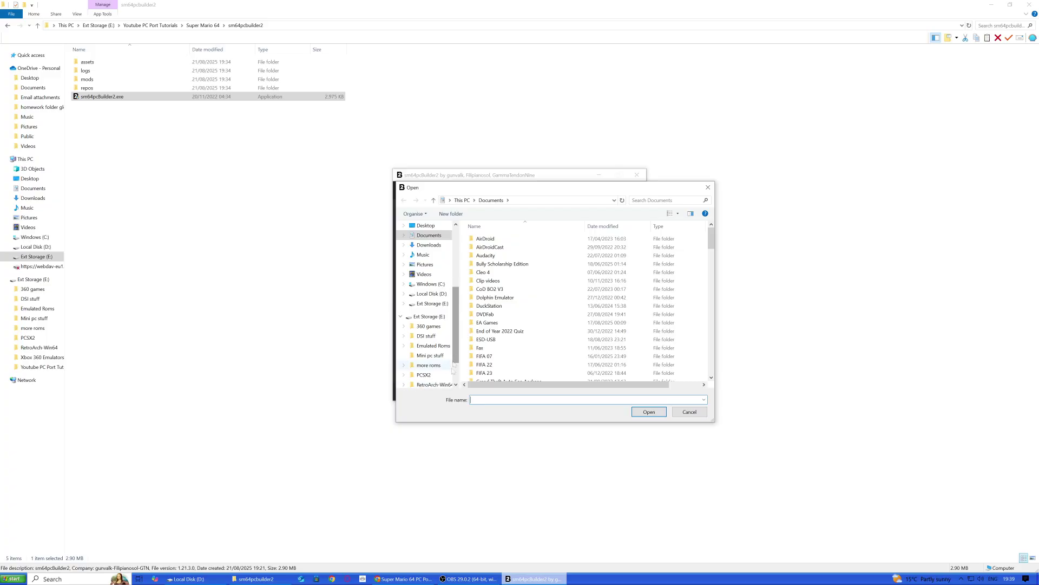
pyautogui.scroll(-1, 443, 360)
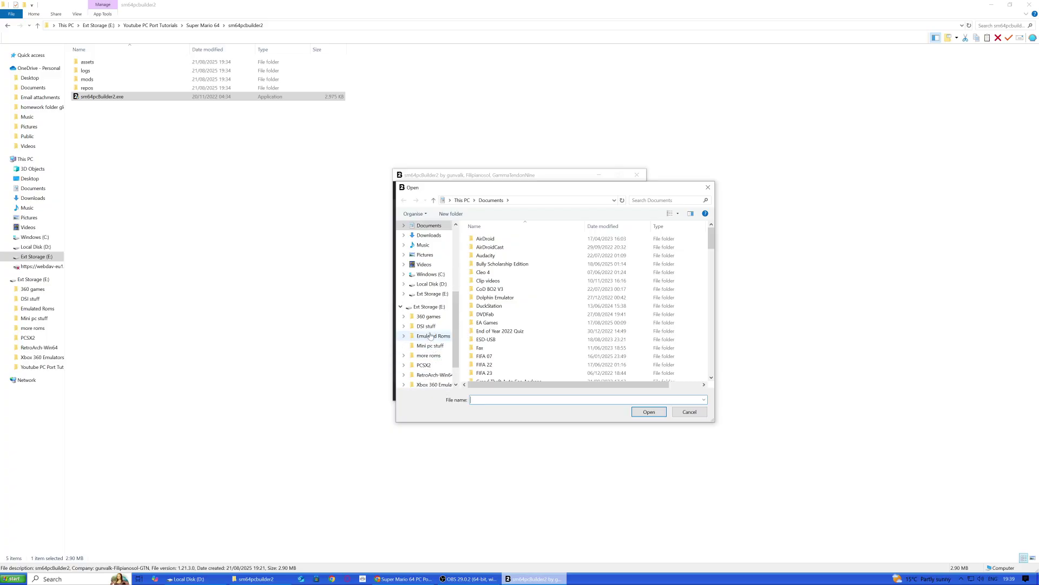
pyautogui.scroll(-1, 436, 349)
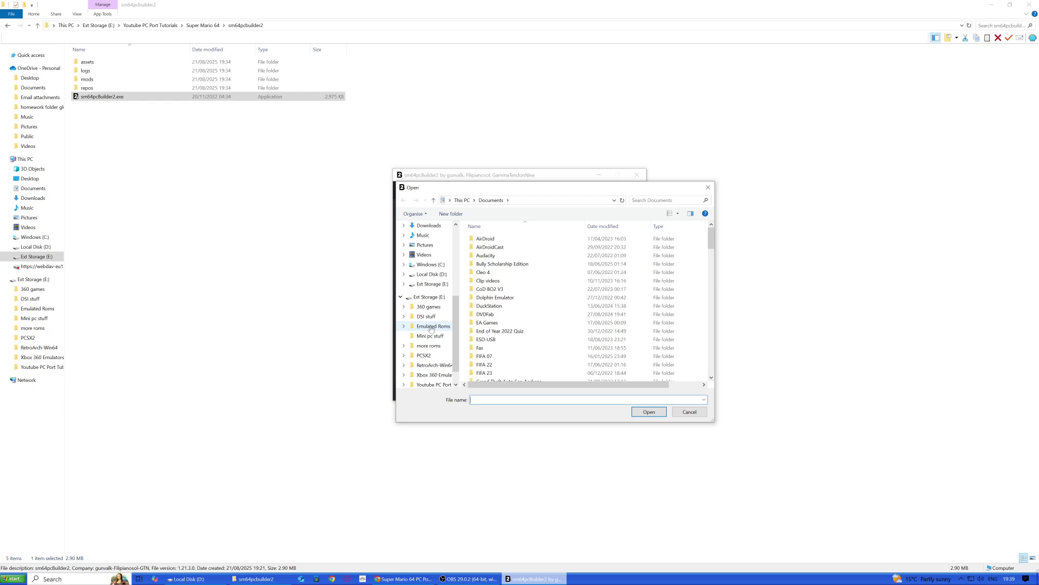
pyautogui.click(431, 327)
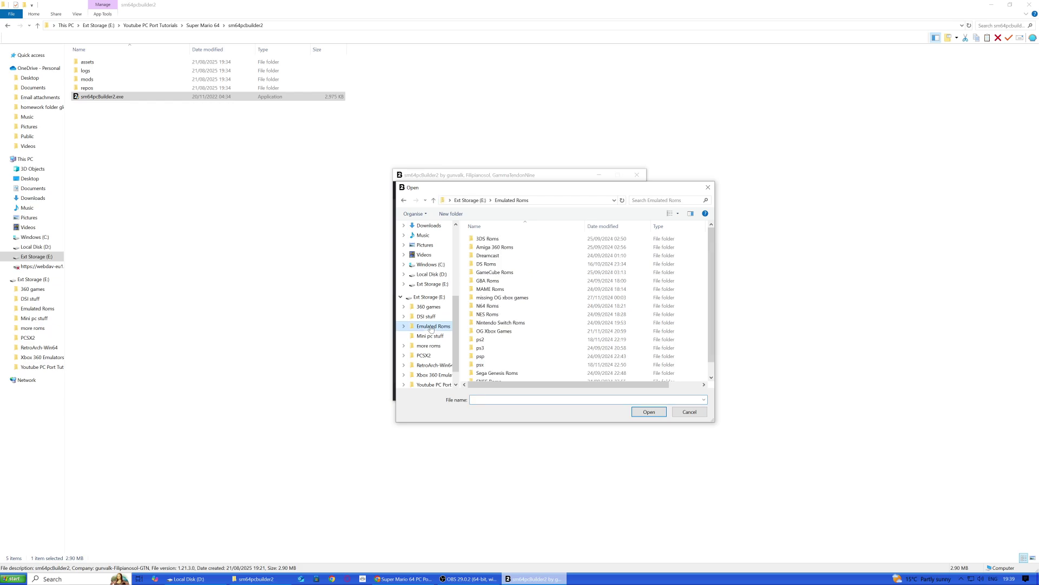
pyautogui.doubleClick(510, 307)
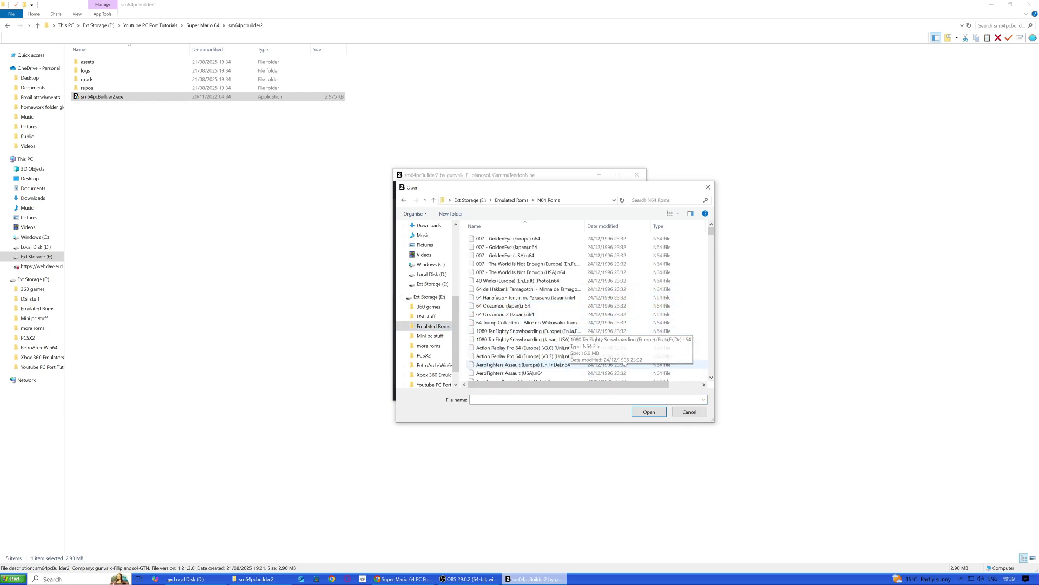
pyautogui.scroll(-10, 564, 332)
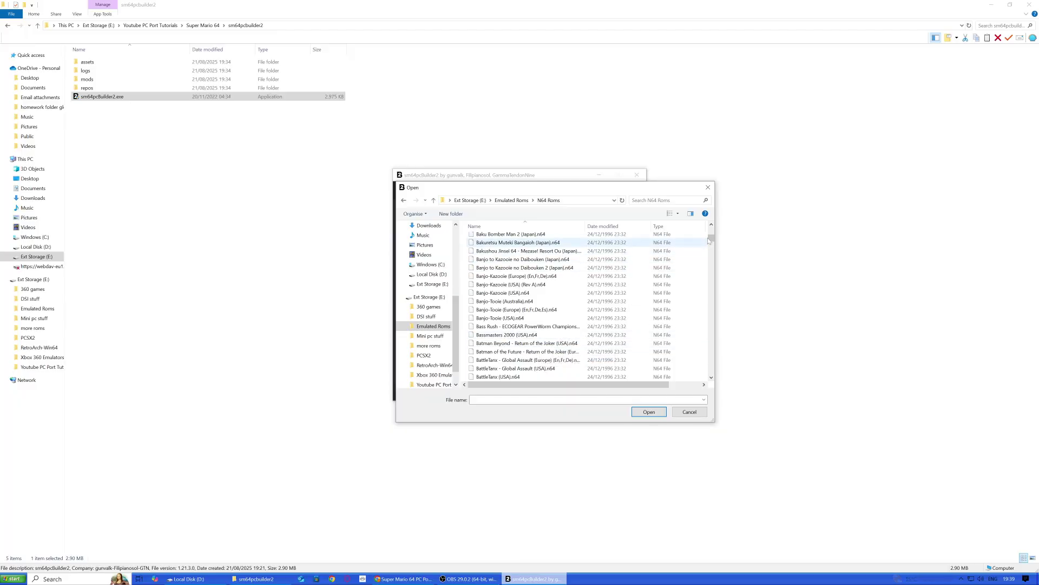
pyautogui.moveTo(709, 241); pyautogui.dragTo(708, 343)
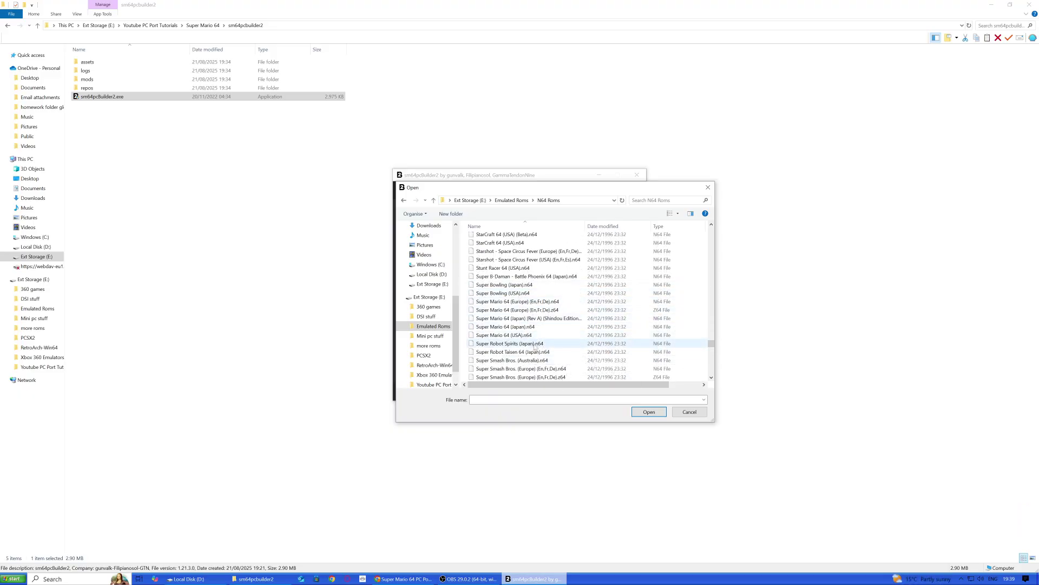
pyautogui.click(518, 336)
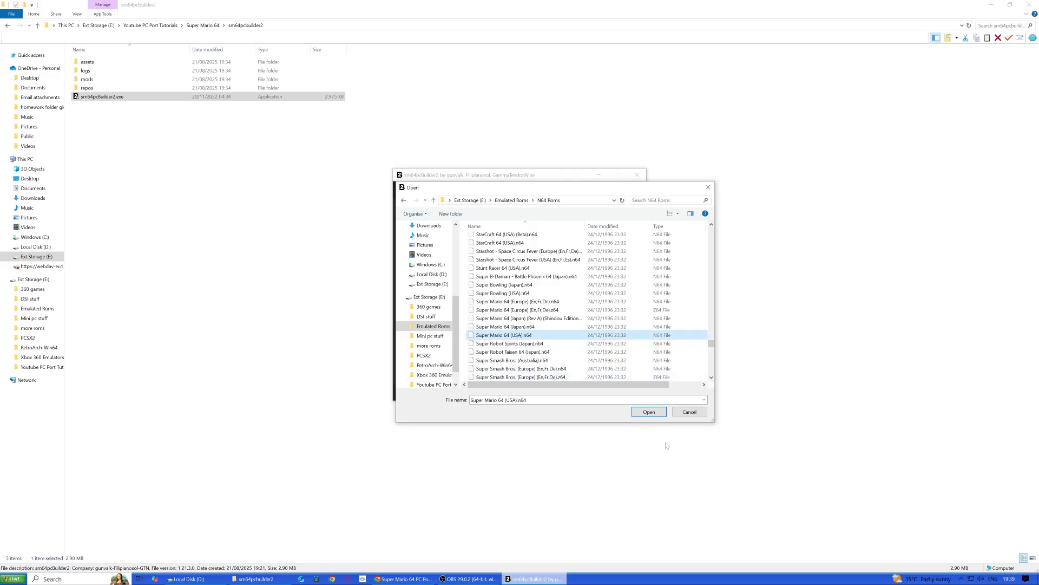
pyautogui.click(649, 412)
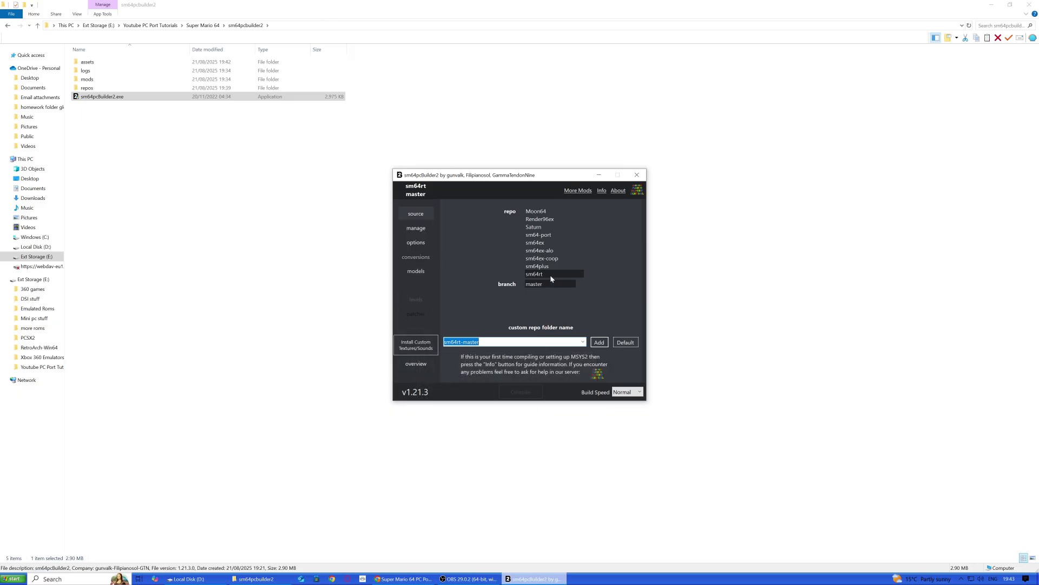
# Try to compile the sm64rt-master build
pyautogui.click(523, 395)
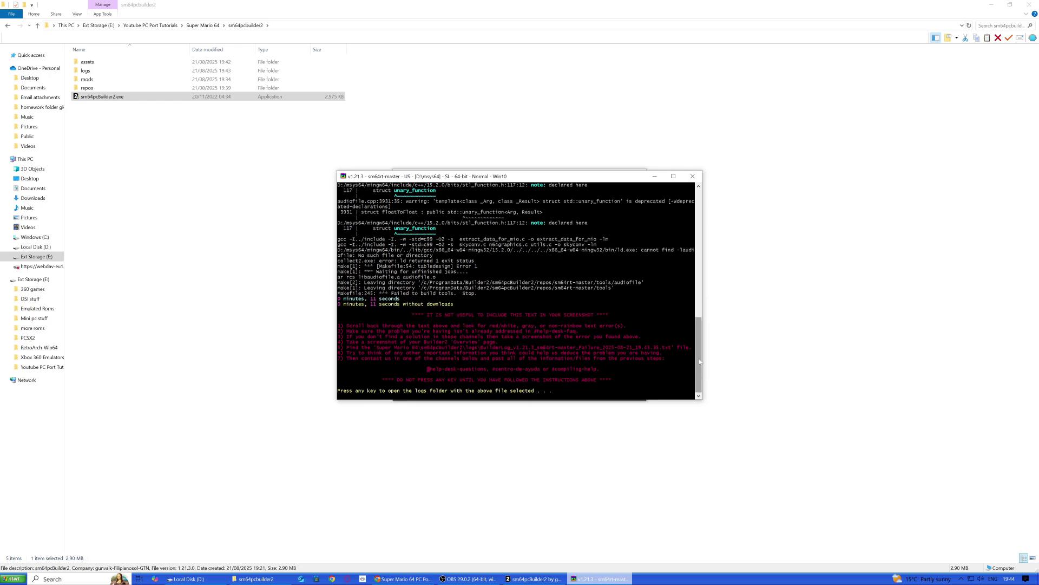
# Examine the build log from the compile errors back to the antivirus warning, and open the antivirus's system tray options
pyautogui.moveTo(699, 343); pyautogui.dragTo(693, 320)
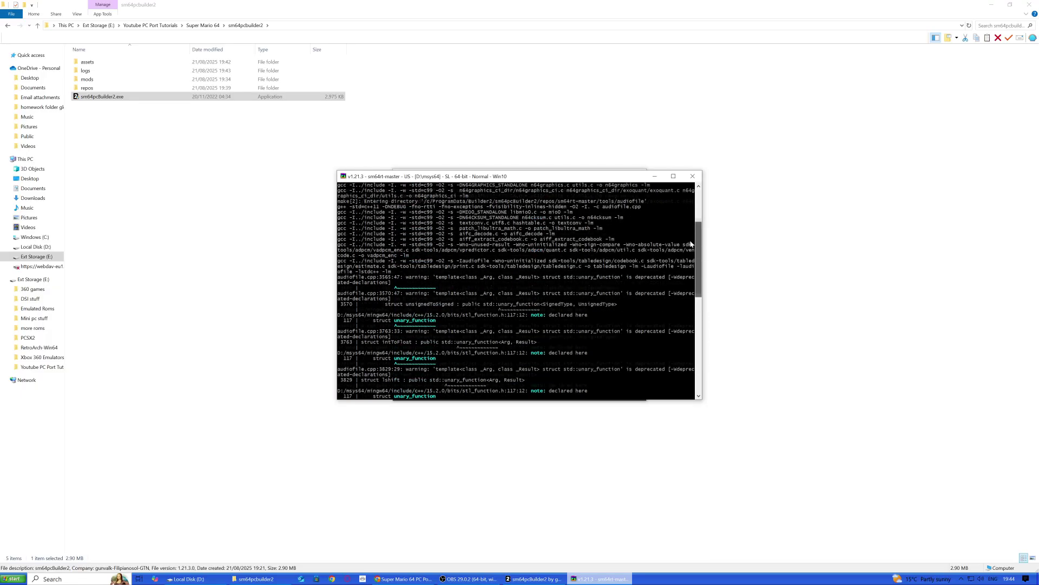
pyautogui.scroll(6, 683, 219)
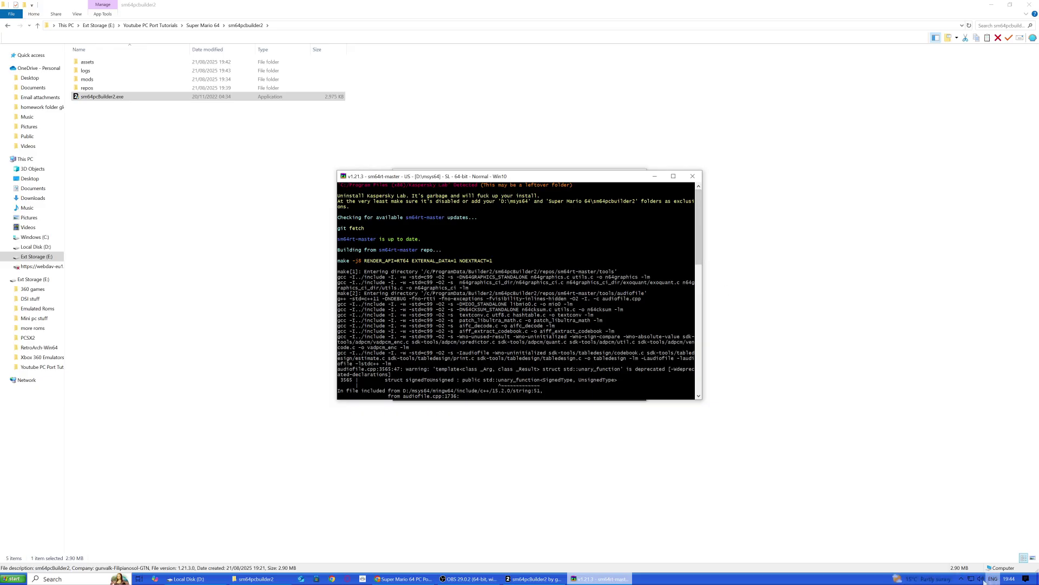
pyautogui.click(963, 578)
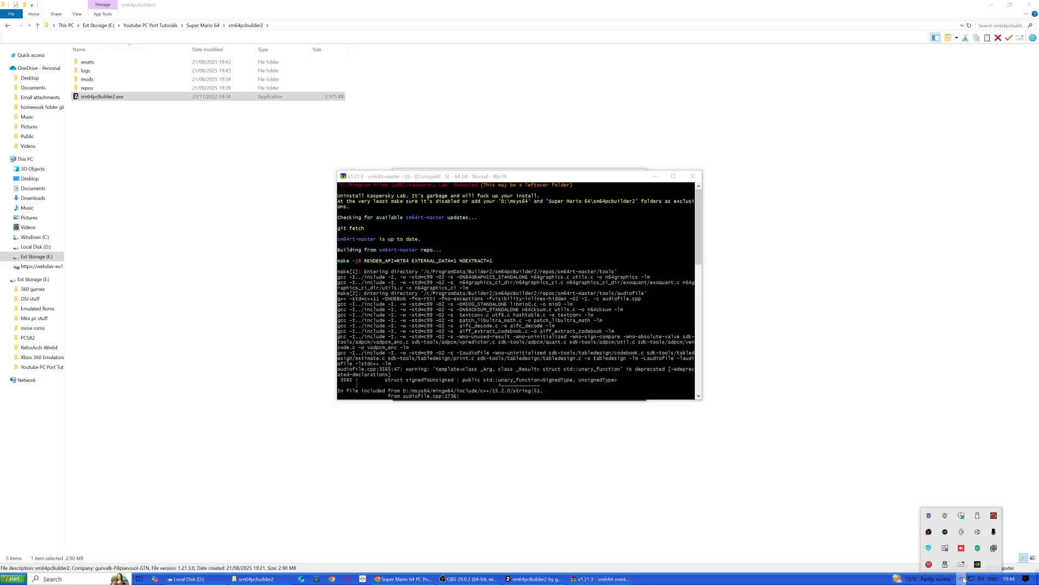
pyautogui.rightClick(978, 550)
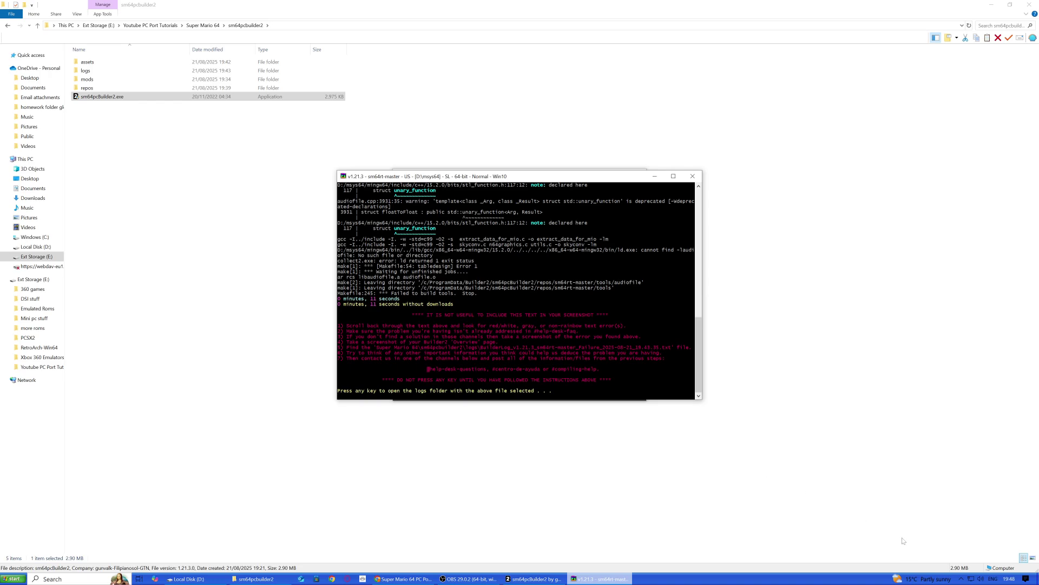
# Acknowledge the log folder prompt and close the sm64rt-master build terminal
pyautogui.press('Return')
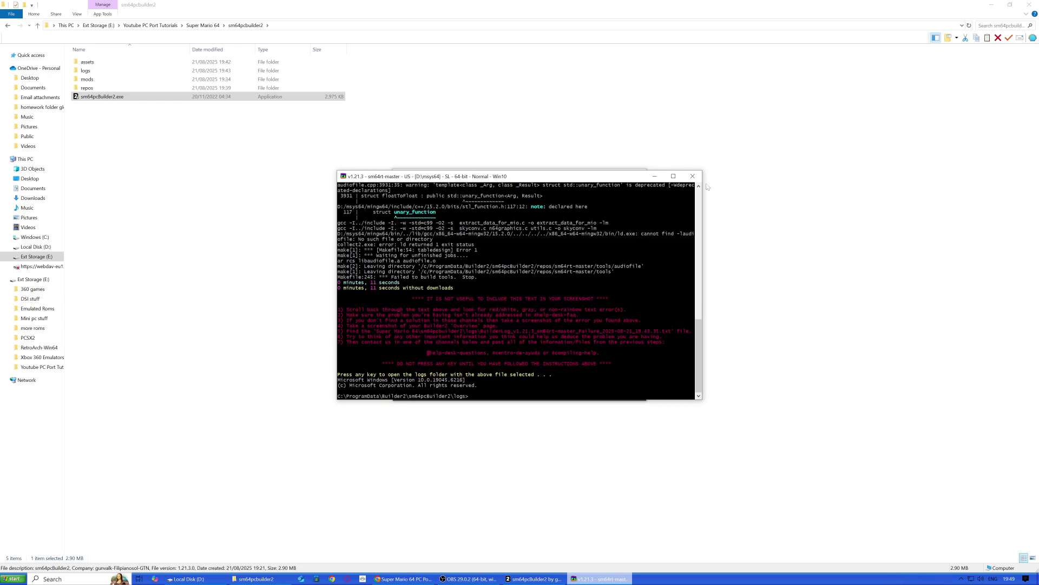
pyautogui.click(692, 176)
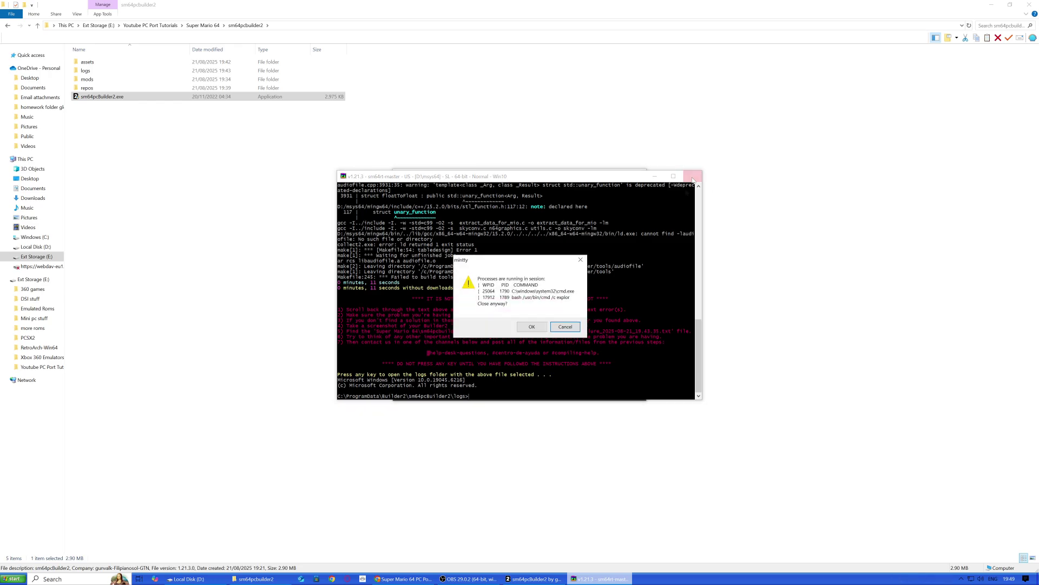
pyautogui.click(566, 329)
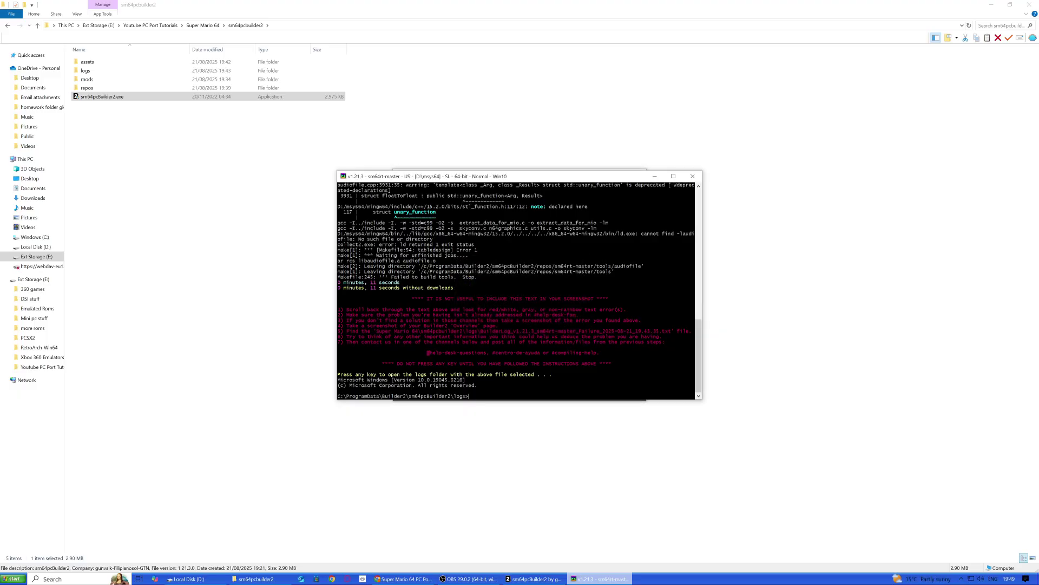
pyautogui.moveTo(542, 177)
pyautogui.mouseDown()
pyautogui.moveTo(600, 176)
pyautogui.moveTo(803, 254)
pyautogui.moveTo(828, 357)
pyautogui.moveTo(554, 129)
pyautogui.moveTo(558, 175)
pyautogui.mouseUp()
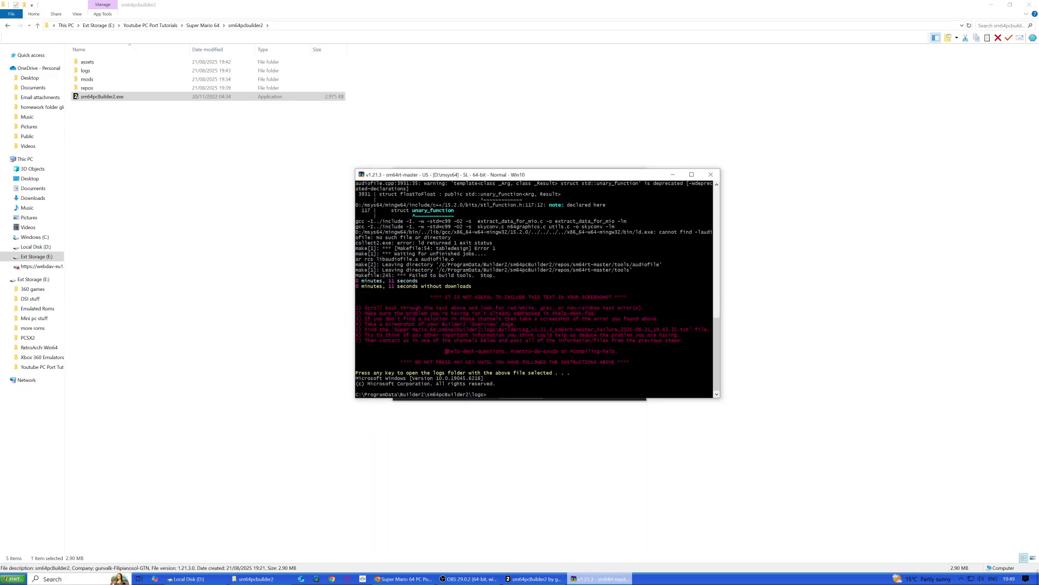
pyautogui.press('Return')
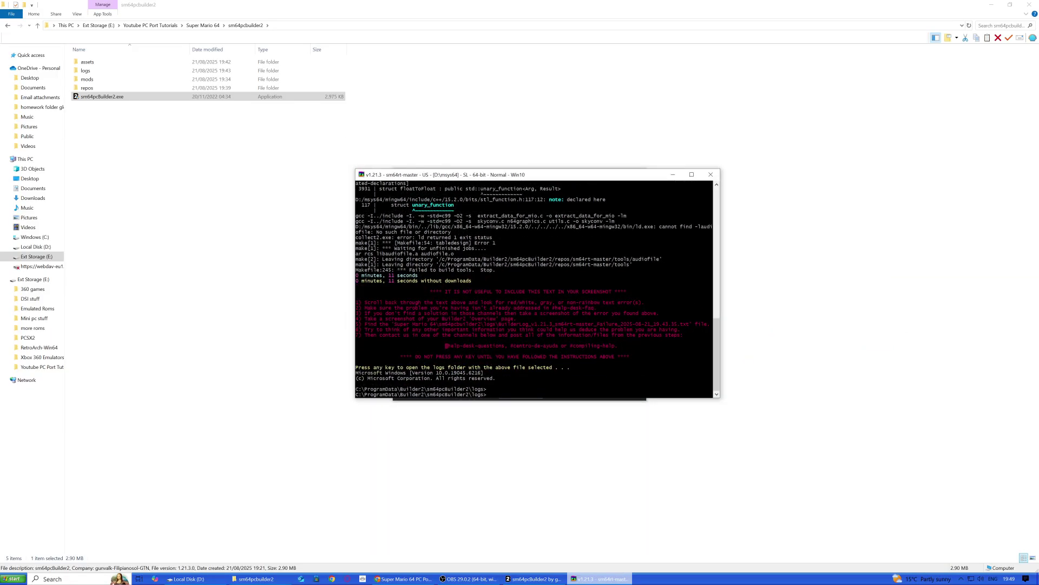
pyautogui.click(711, 175)
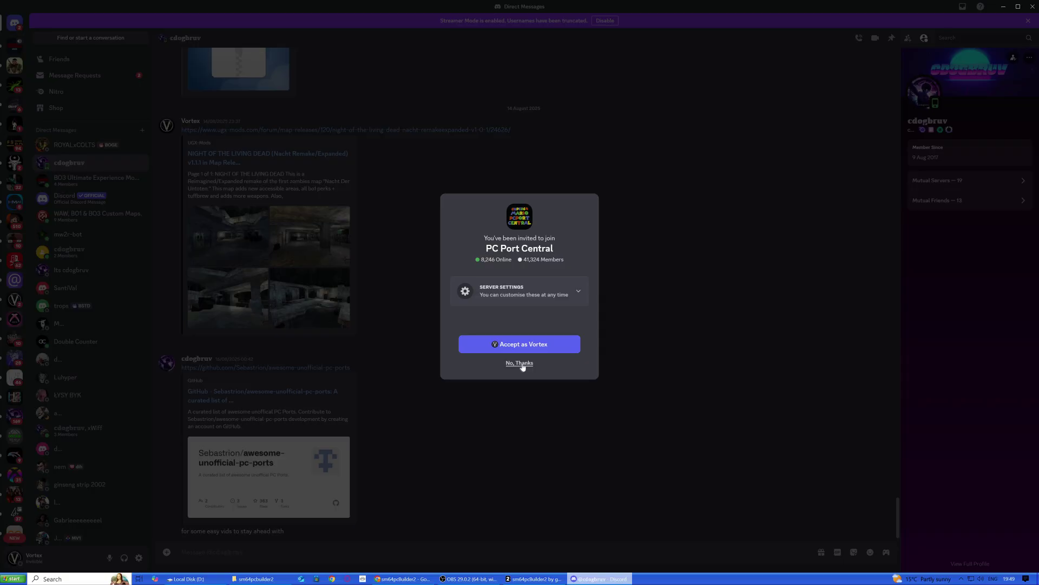
# Join the PC Port Central server in Discord, skip its welcome guide and close Discord
pyautogui.click(561, 349)
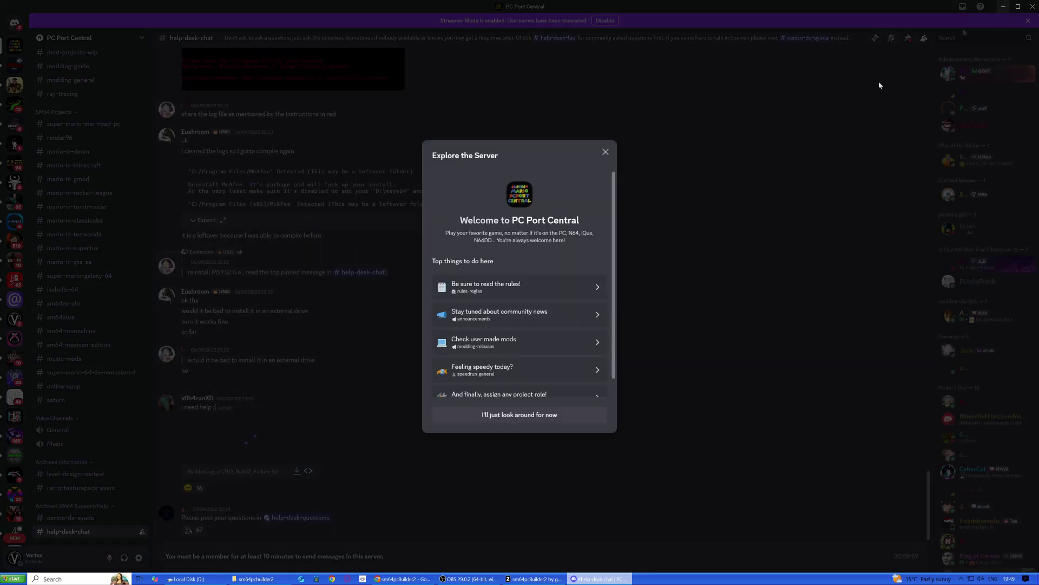
pyautogui.click(547, 421)
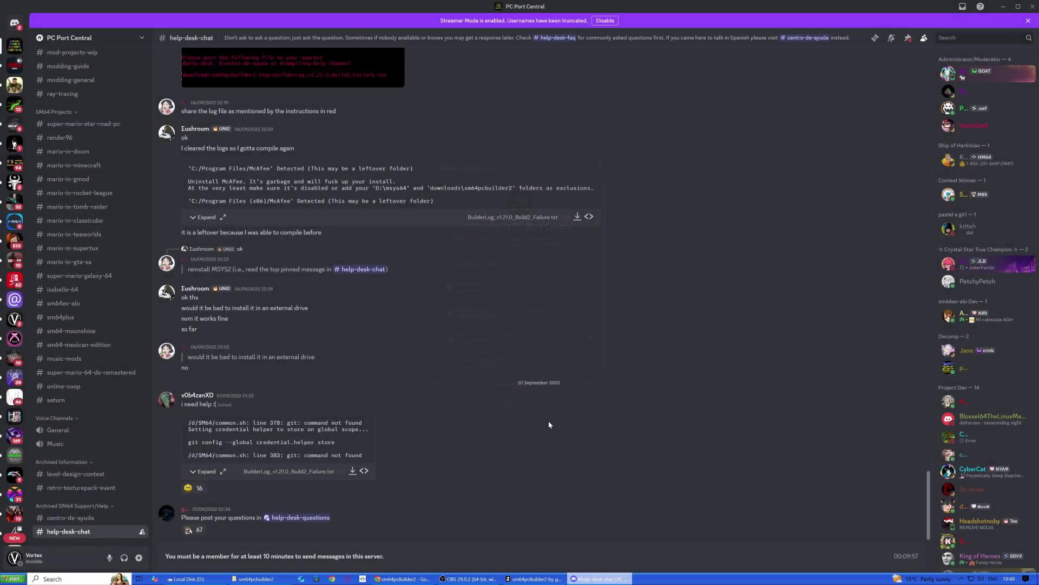
pyautogui.click(1031, 7)
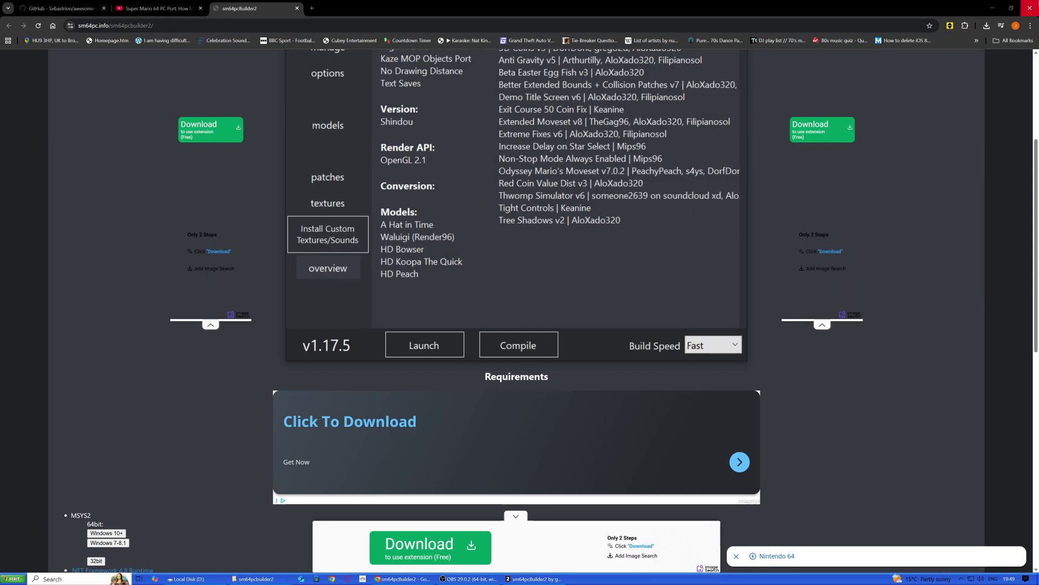
# Return to sm64pcBuilder2 and try to compile the sm64rt master build again
pyautogui.click(992, 8)
pyautogui.click(277, 226)
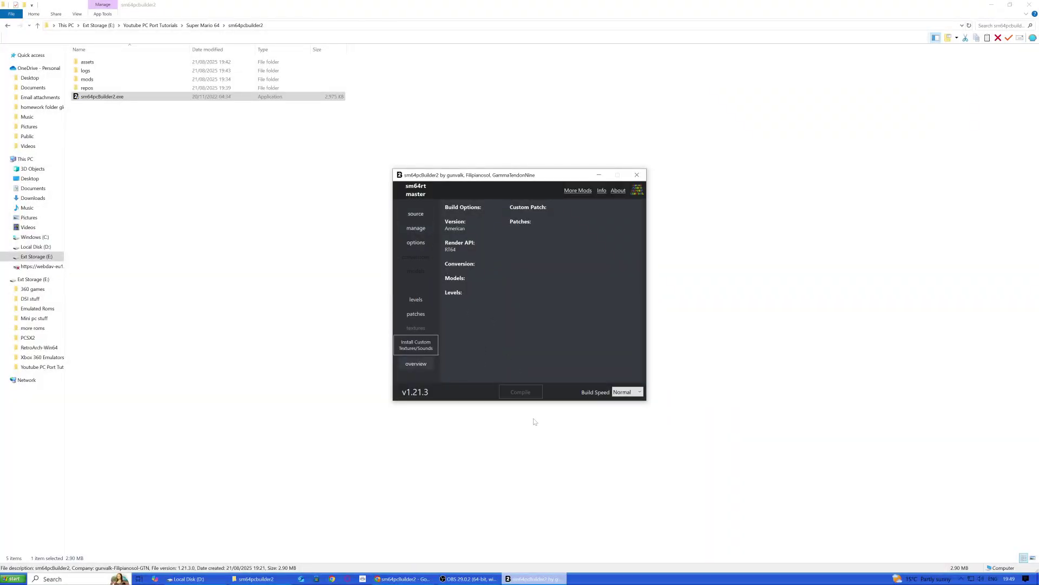
pyautogui.click(521, 392)
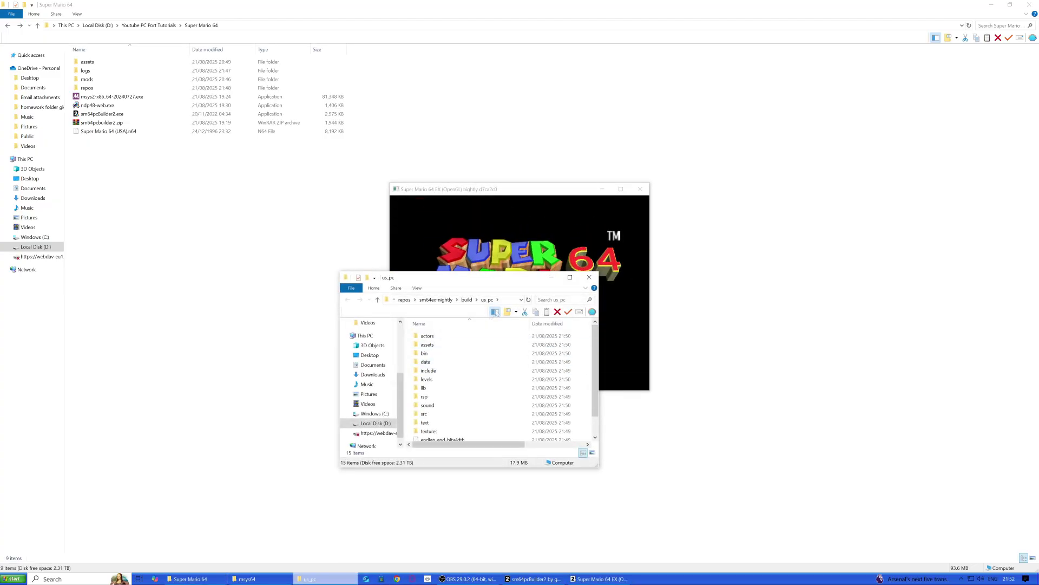
# Maximize the Super Mario 64 EX window, with the us_pc folder minimized, and start the game from its title screen
pyautogui.click(551, 278)
pyautogui.click(621, 189)
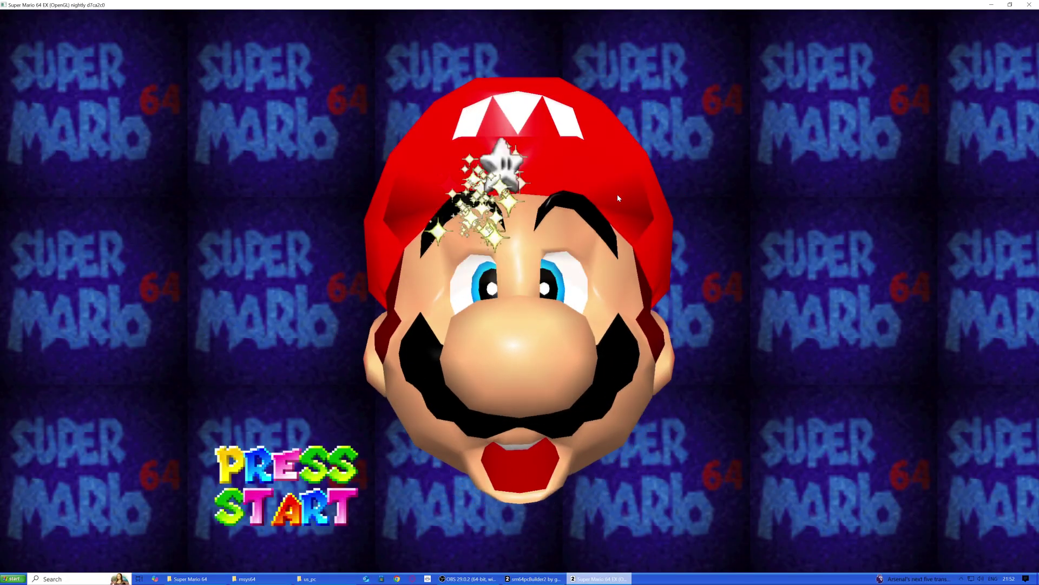
pyautogui.press('space')
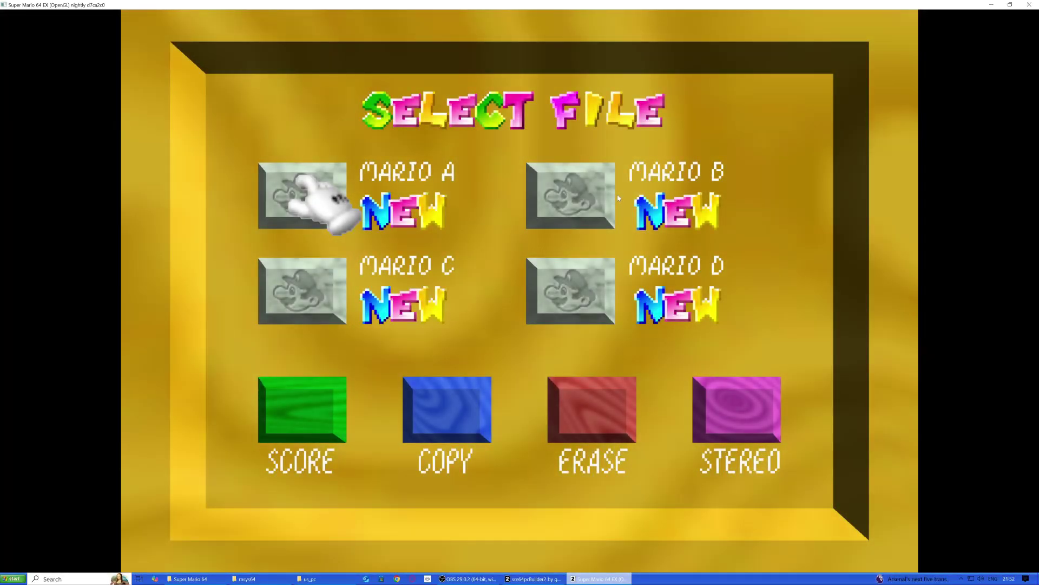
# Try moving the hand around the file selection screen, and start a new game in the Mario A file
pyautogui.press('d')
pyautogui.press('s')
pyautogui.press('w')
pyautogui.press('a')
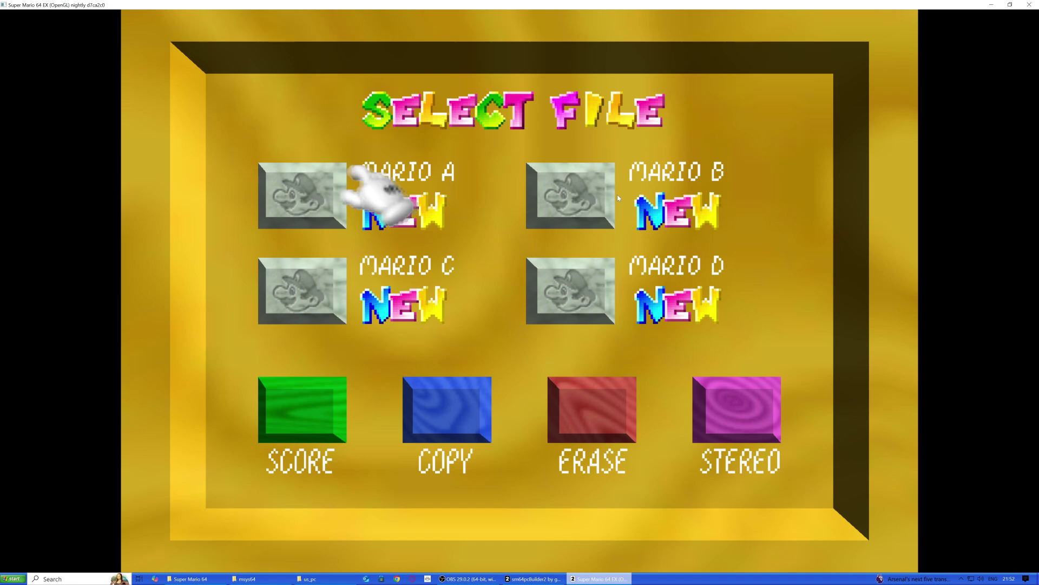
pyautogui.press('space')
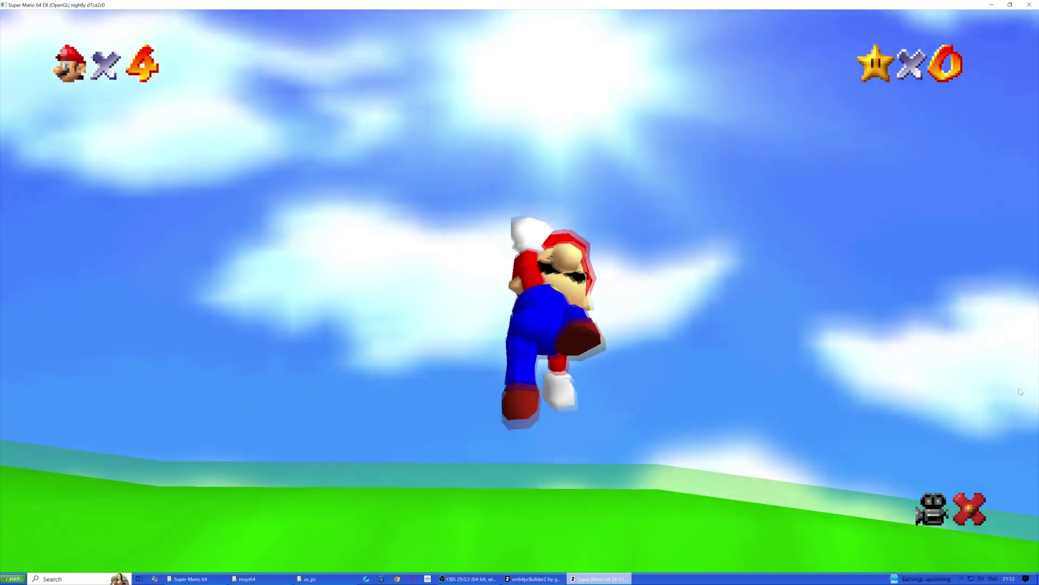
# Dismiss the castle arrival message and run Mario along the sandy path away from the signpost
pyautogui.press('a')
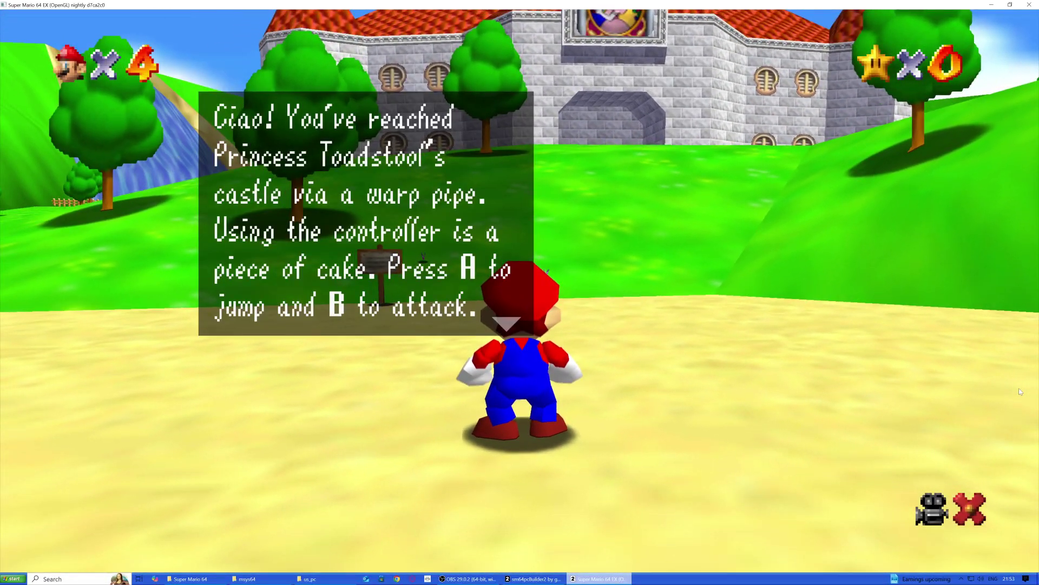
pyautogui.press('l')
pyautogui.press('a')
pyautogui.press('w')
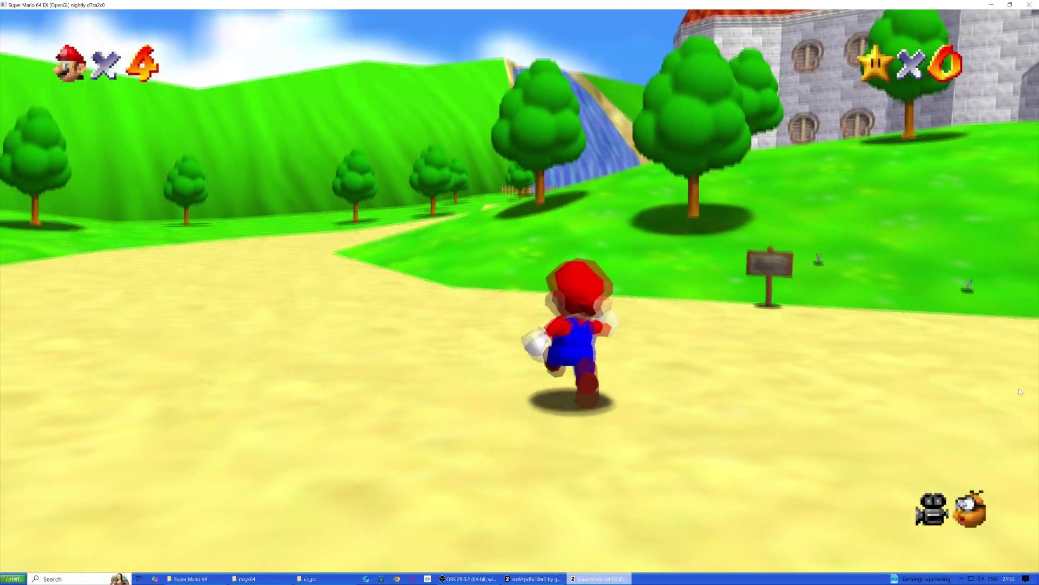
pyautogui.press('l')
pyautogui.press('w')
pyautogui.press('a')
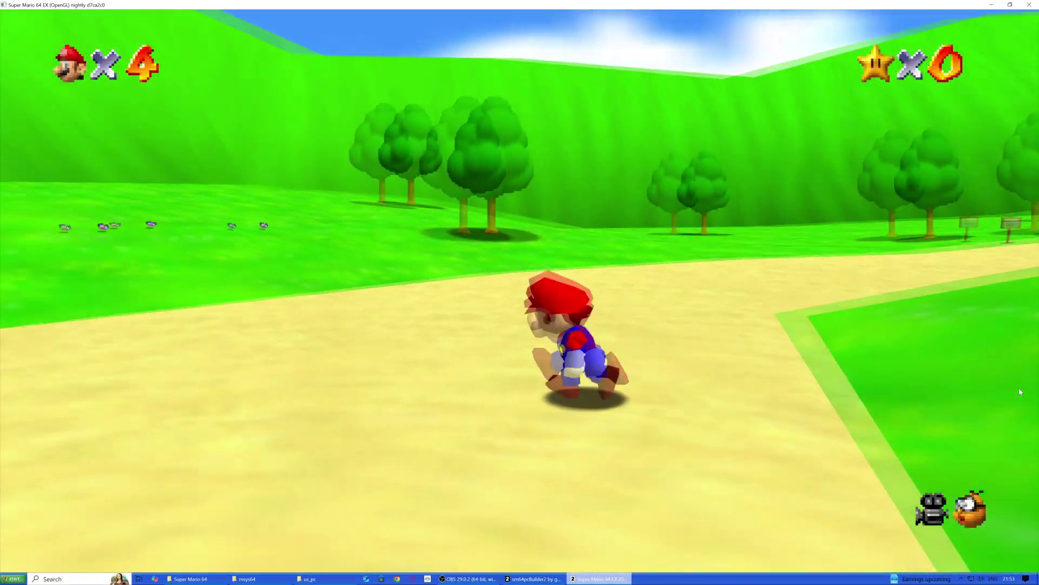
pyautogui.press('w')
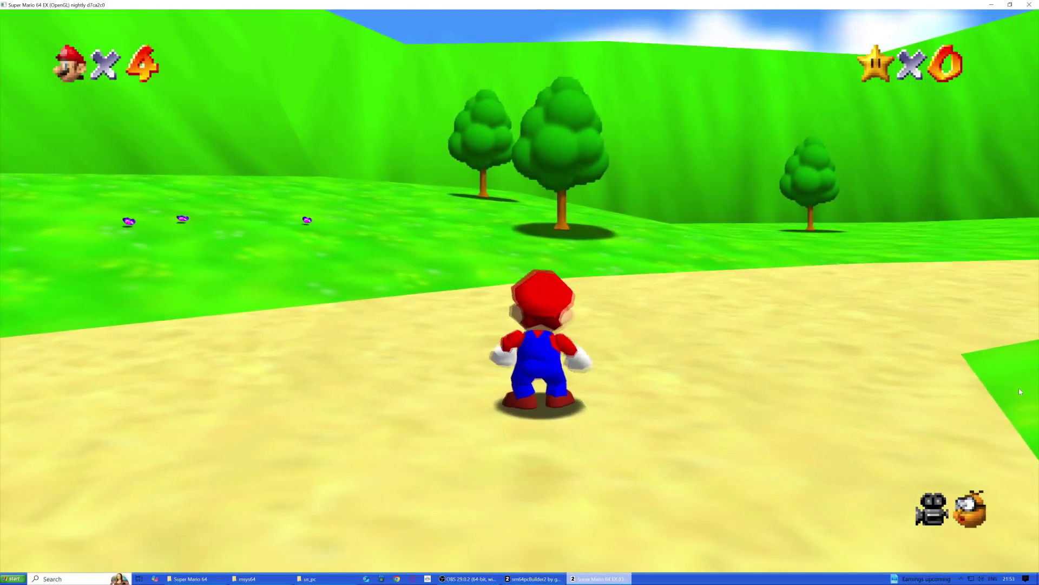
# Turn Mario around on the path and test the camera zoom and rotation controls
pyautogui.press('d')
pyautogui.press('k')
pyautogui.press('s')
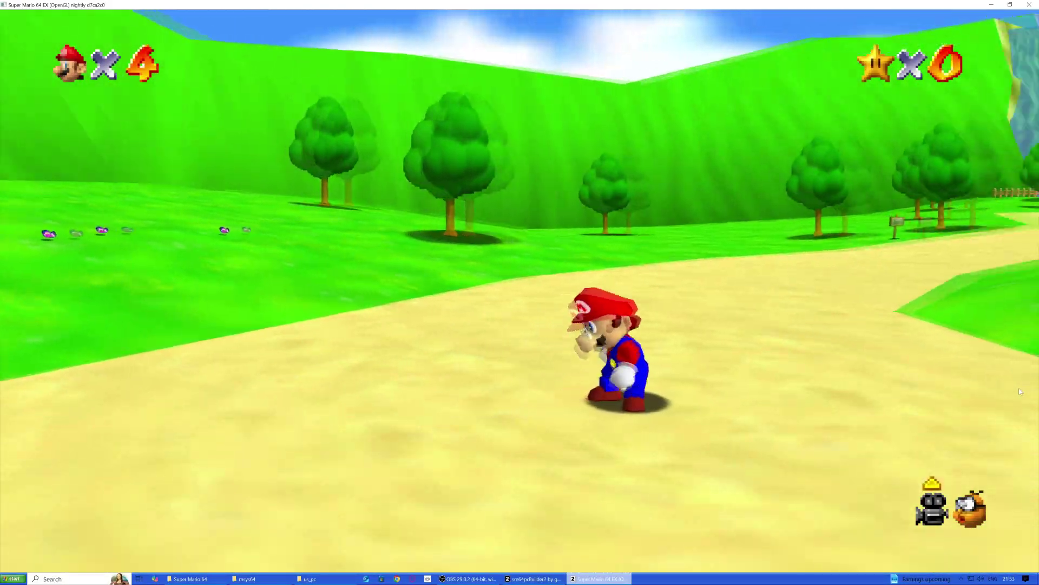
pyautogui.press('Up')
pyautogui.press('Down')
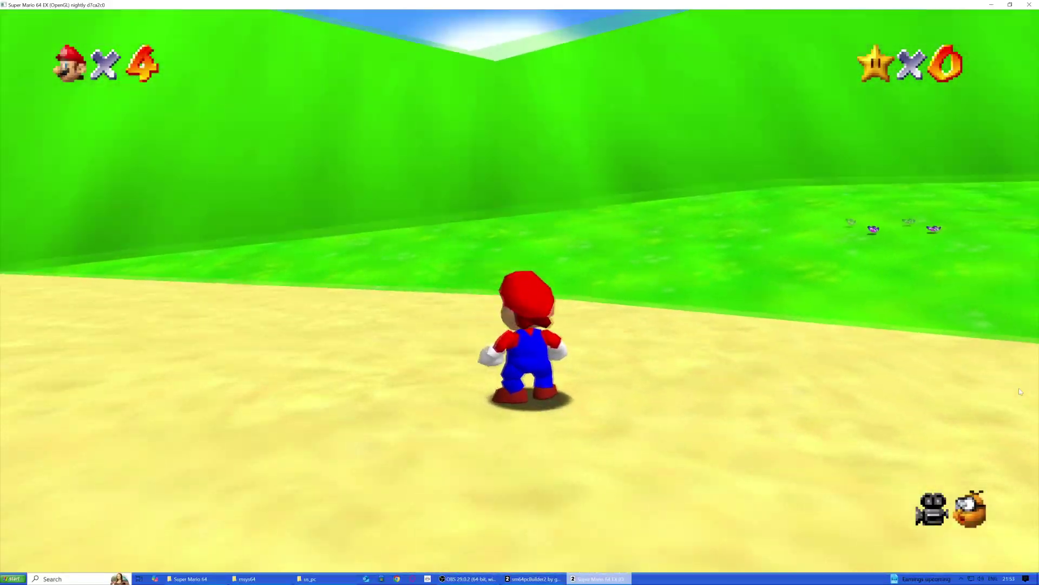
# Run Mario along the path past the waterfall and jump toward the castle bridge
pyautogui.press('w')
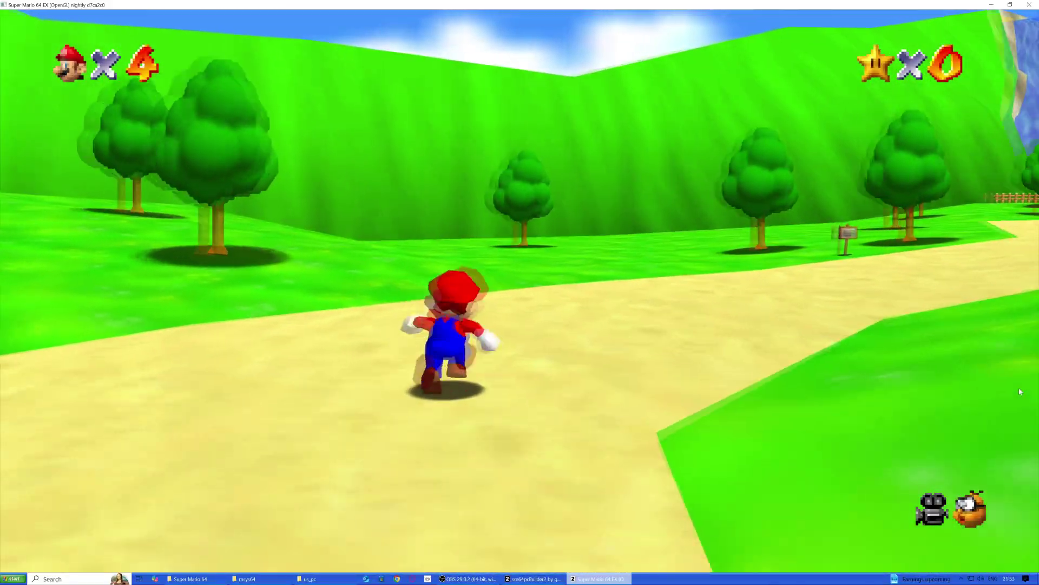
pyautogui.press('d')
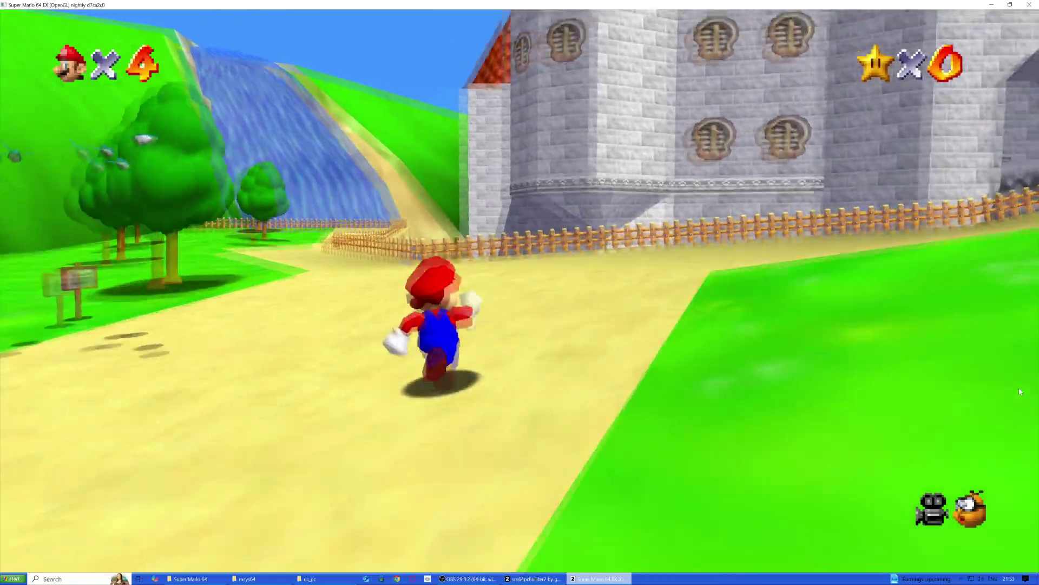
pyautogui.press('l')
pyautogui.press('w')
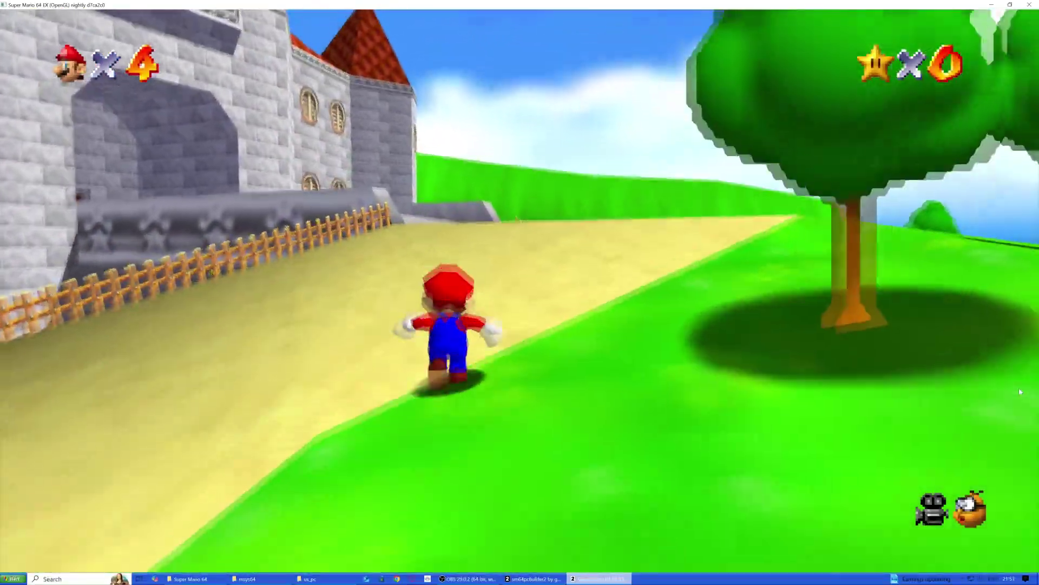
pyautogui.press('l')
pyautogui.press('l')
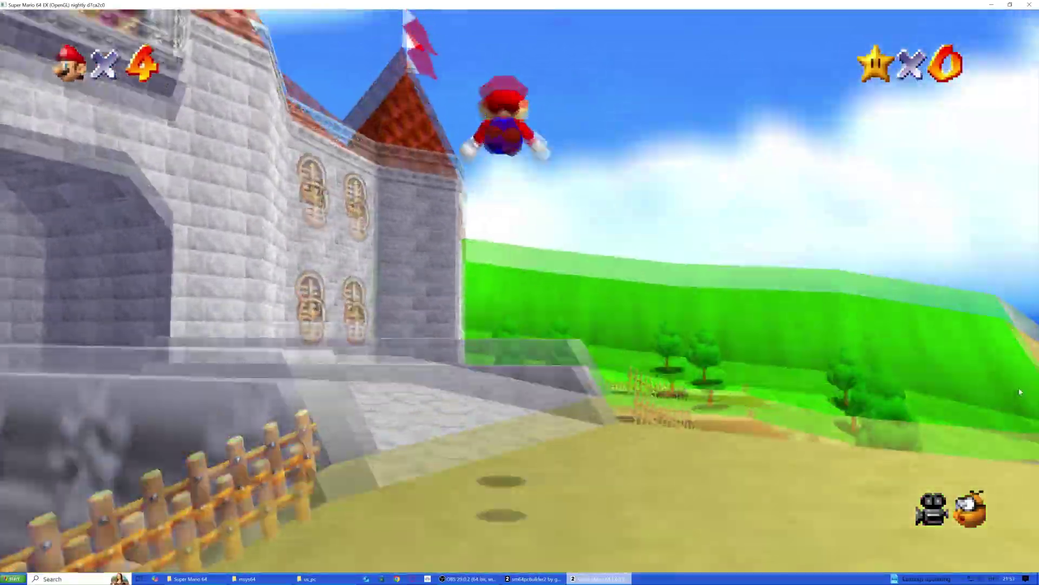
pyautogui.press('d')
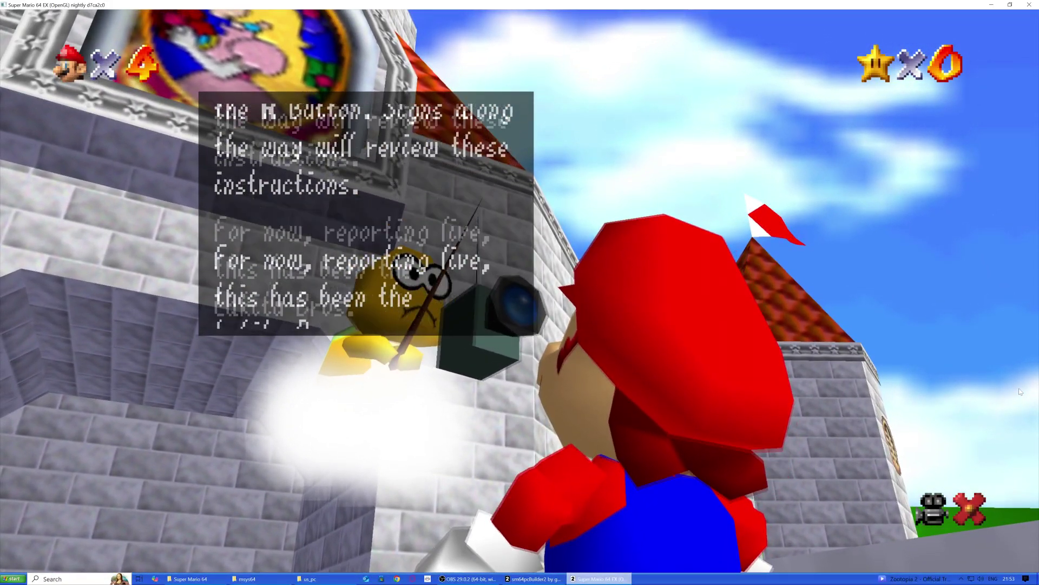
# Run Mario across the bridge through the castle's front doors and dismiss the entry message
pyautogui.press('w')
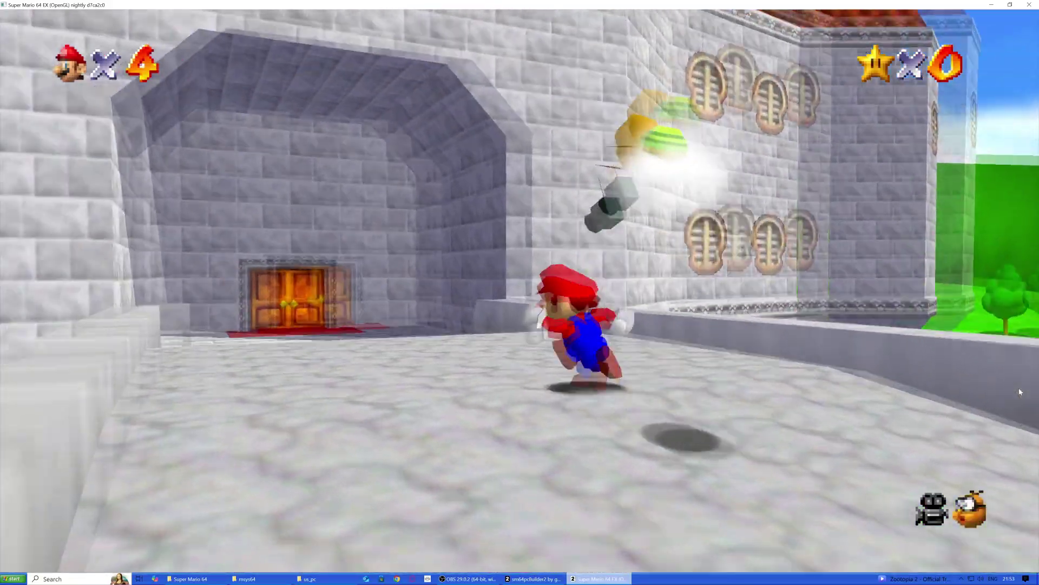
pyautogui.press('w')
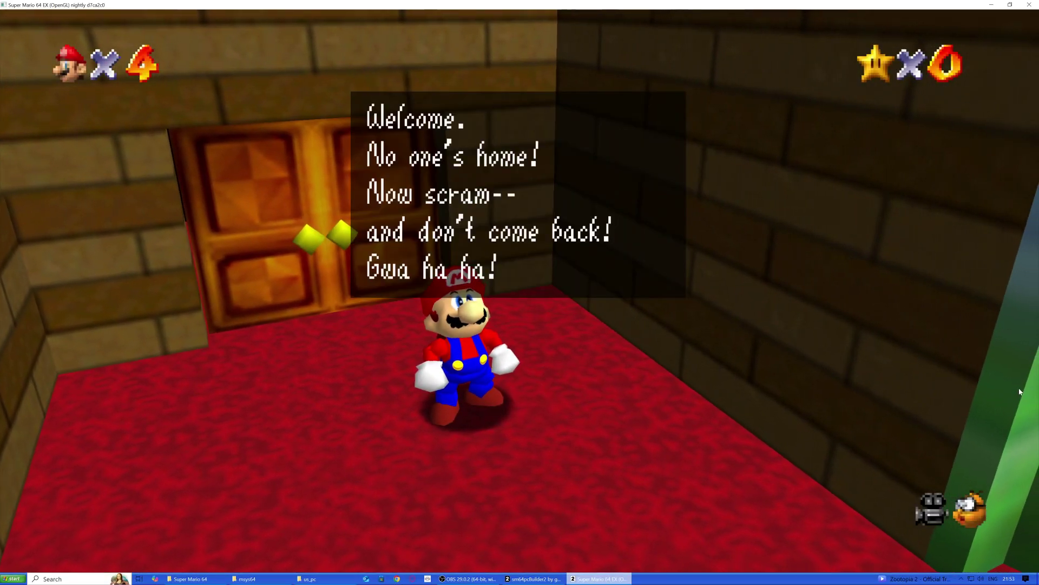
pyautogui.press('l')
# Run Mario over to Toad in the castle hall and talk to him
pyautogui.press('d')
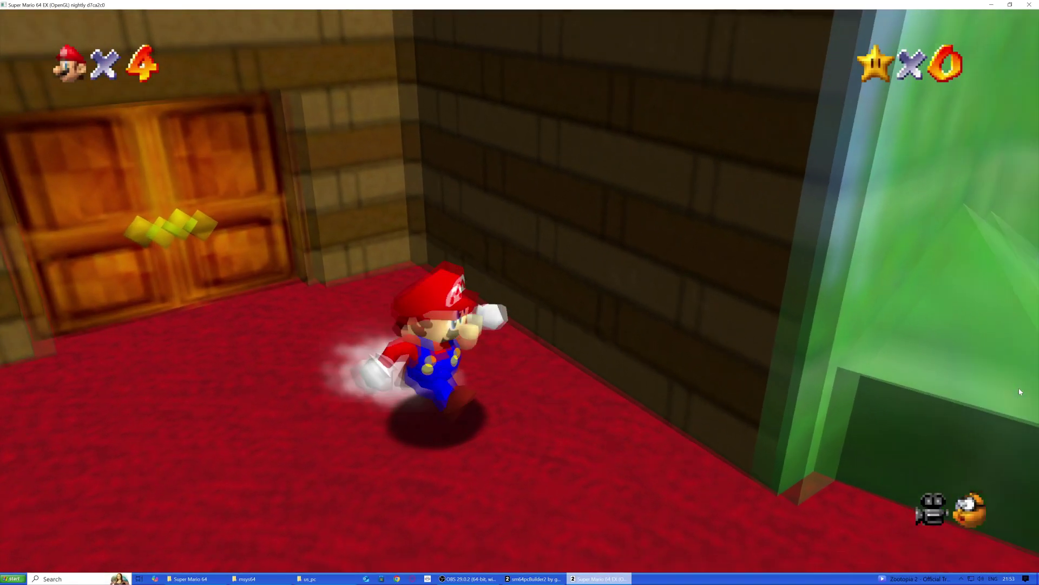
pyautogui.press('a')
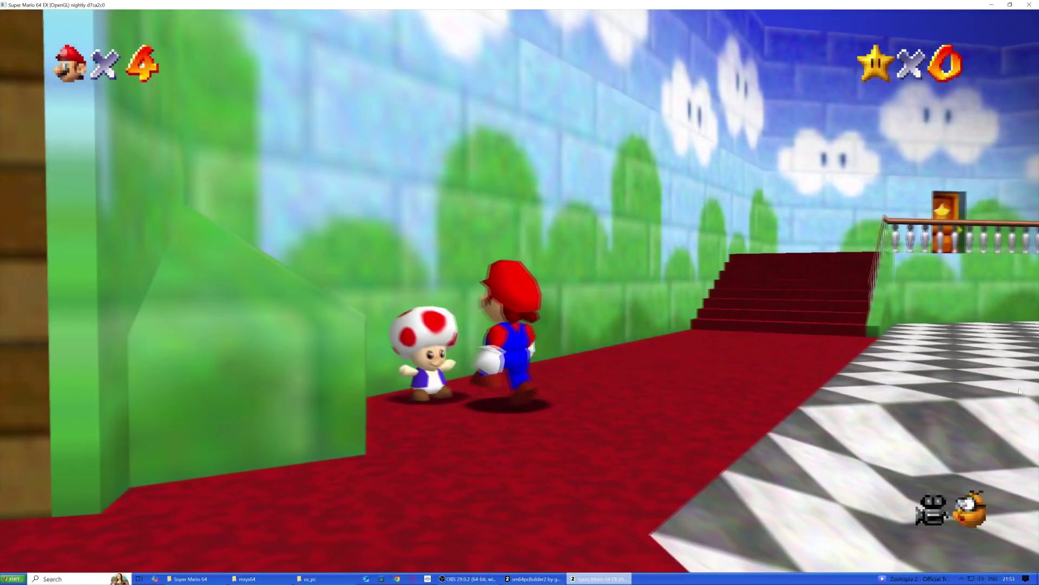
pyautogui.press(',')
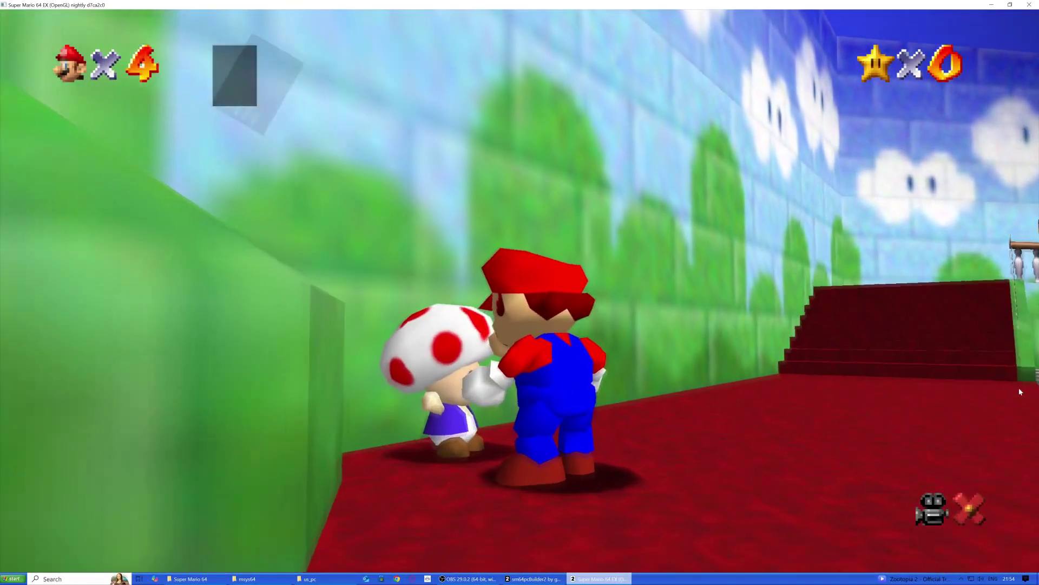
# Advance through all of Toad's dialogue until the conversation ends
pyautogui.press(',')
pyautogui.press(',')
pyautogui.press(',')
pyautogui.press(',')
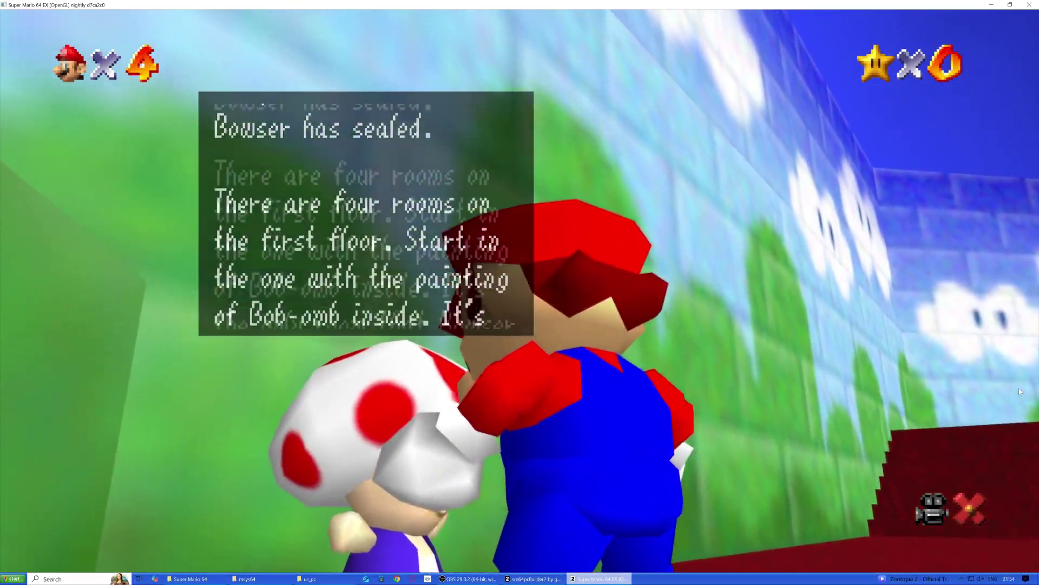
pyautogui.press(',')
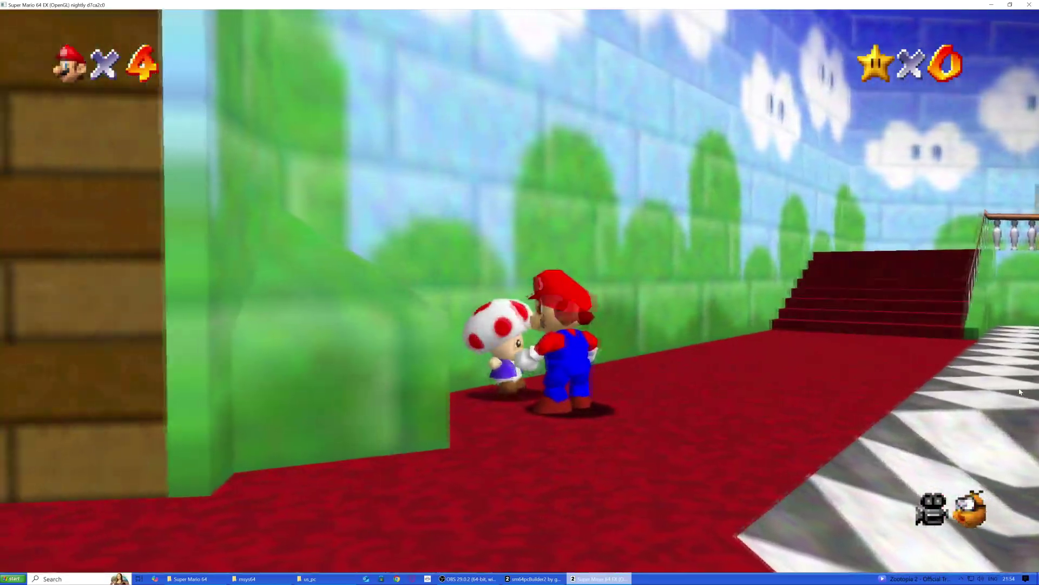
# Run Mario across the castle hall and jump onto the ledges beside the central staircase to collect their coins
pyautogui.press('d')
pyautogui.press('d')
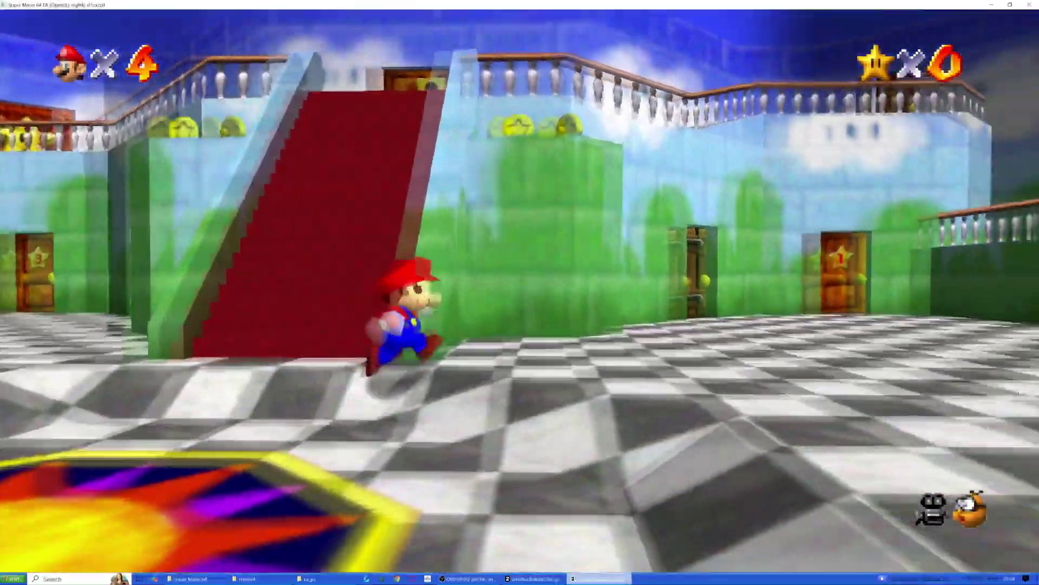
pyautogui.press('w')
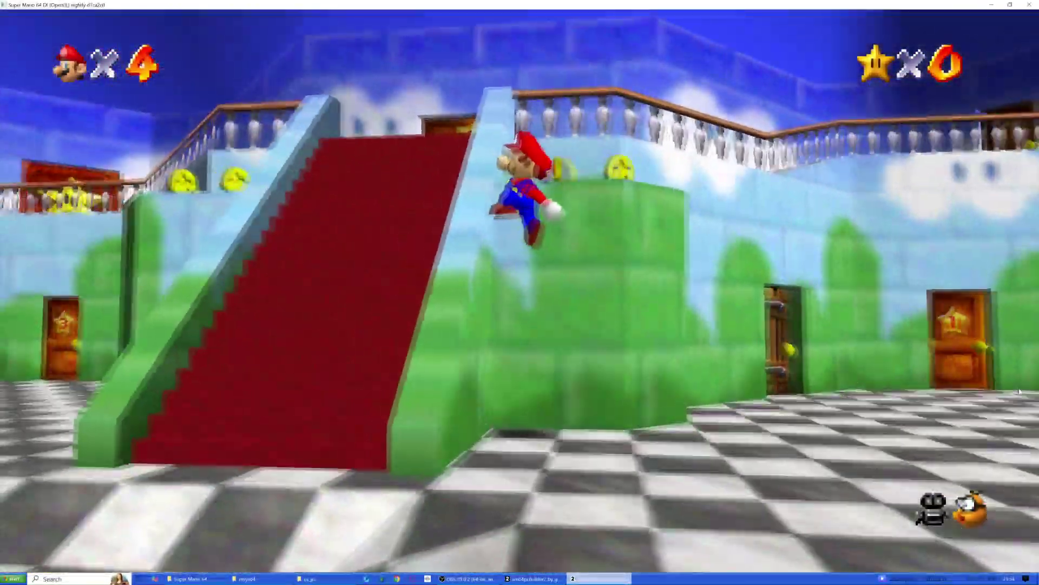
pyautogui.press('w')
pyautogui.press('l')
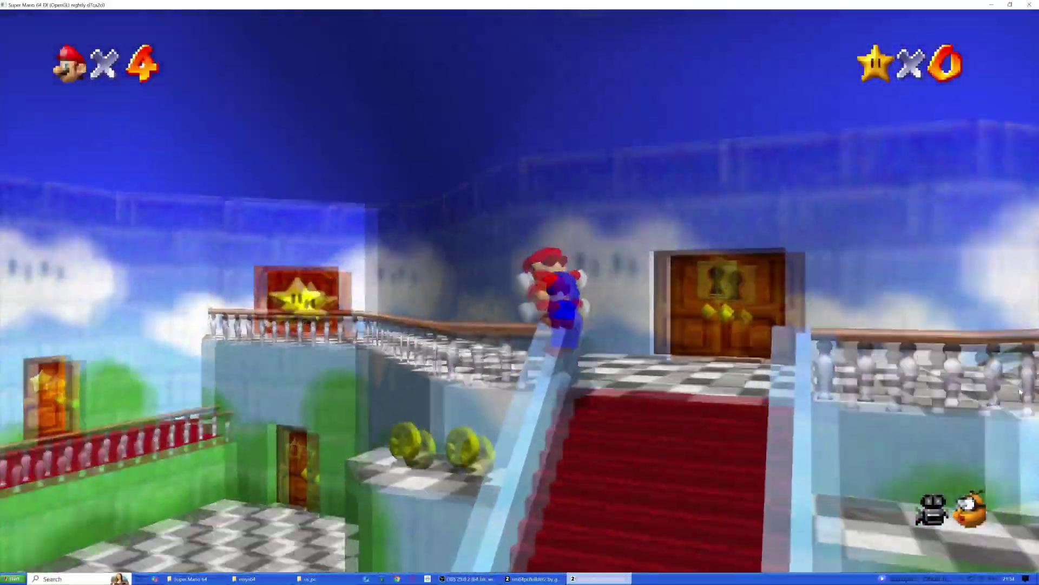
pyautogui.press('w')
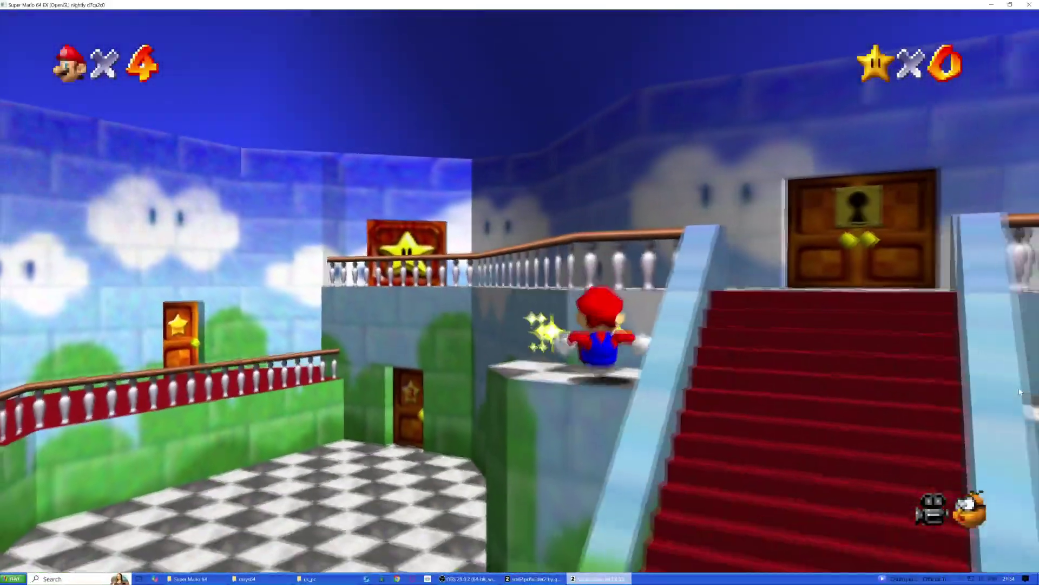
pyautogui.press('w')
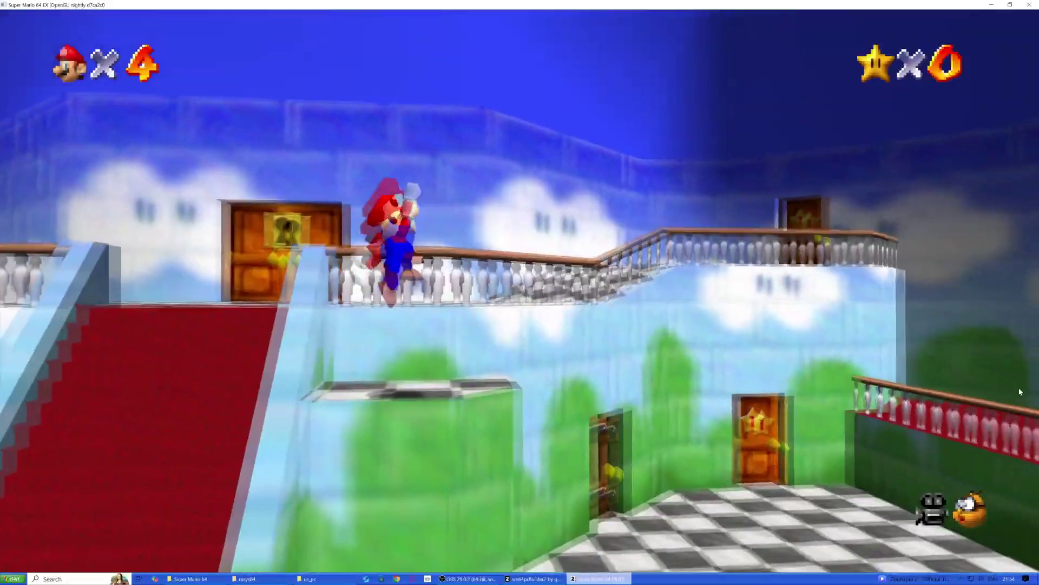
# Run Mario to the door marked with star 1, try to open it and dismiss the message
pyautogui.press('w')
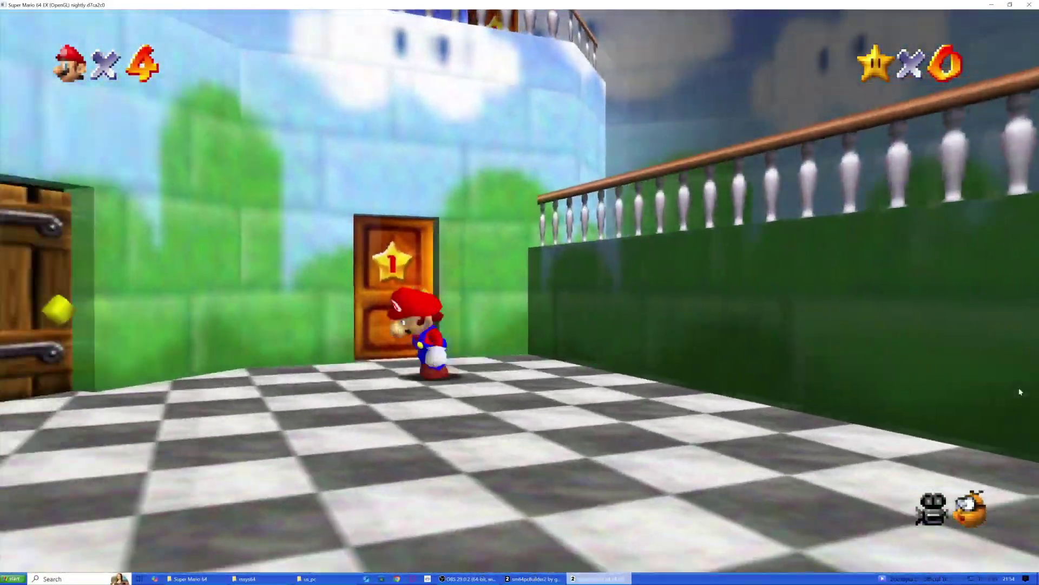
pyautogui.press('w')
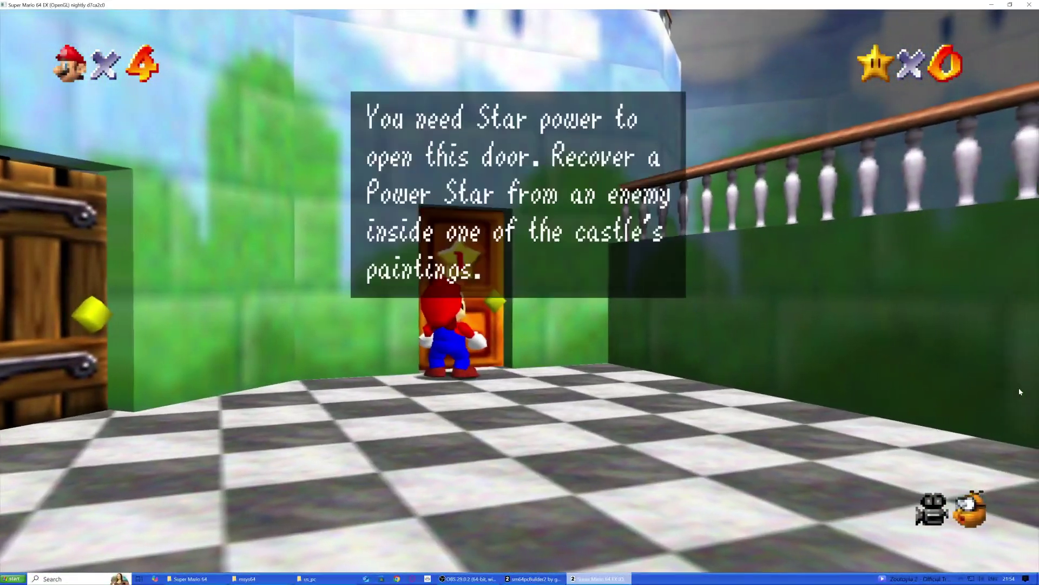
pyautogui.press('s')
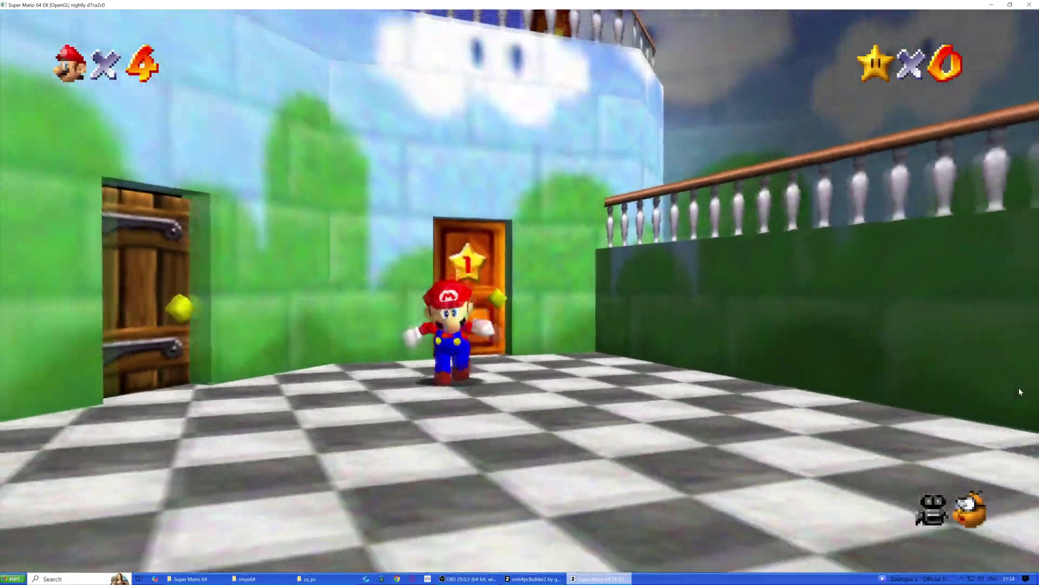
# Run Mario up the red central staircase to the keyhole door and back down to the sun emblem
pyautogui.press('w')
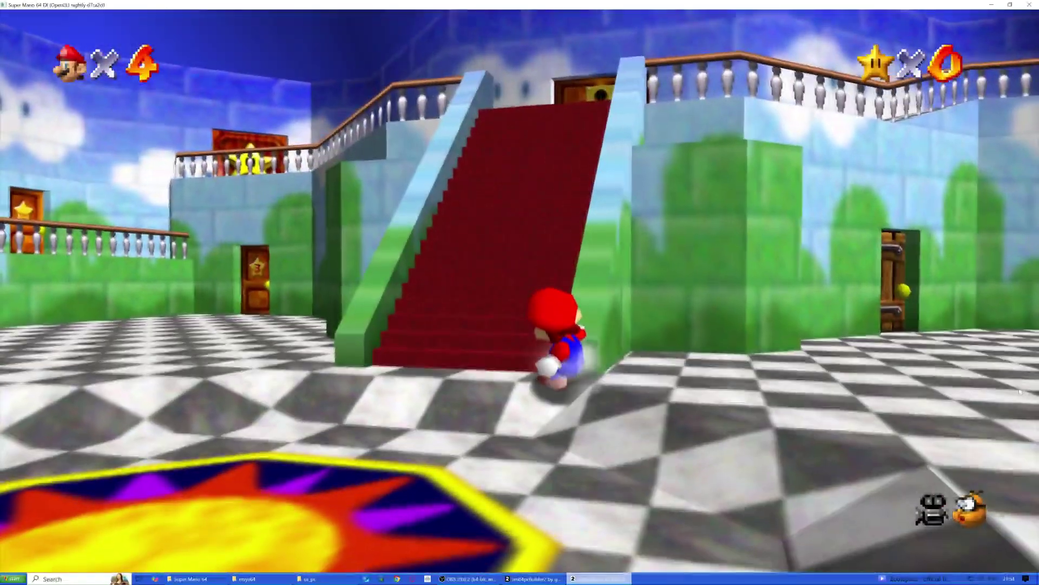
pyautogui.press('w')
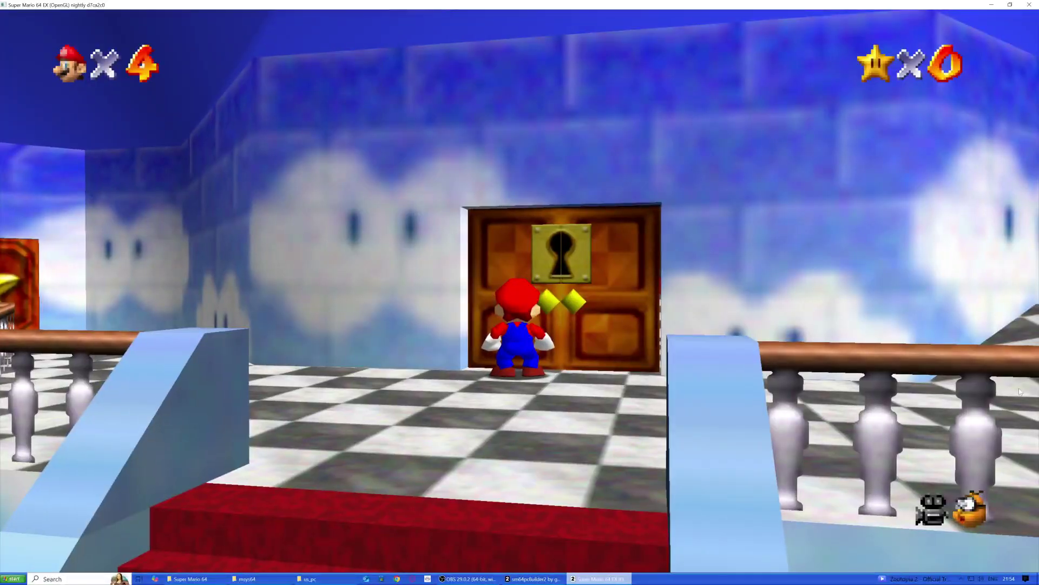
pyautogui.press('s')
pyautogui.press('l')
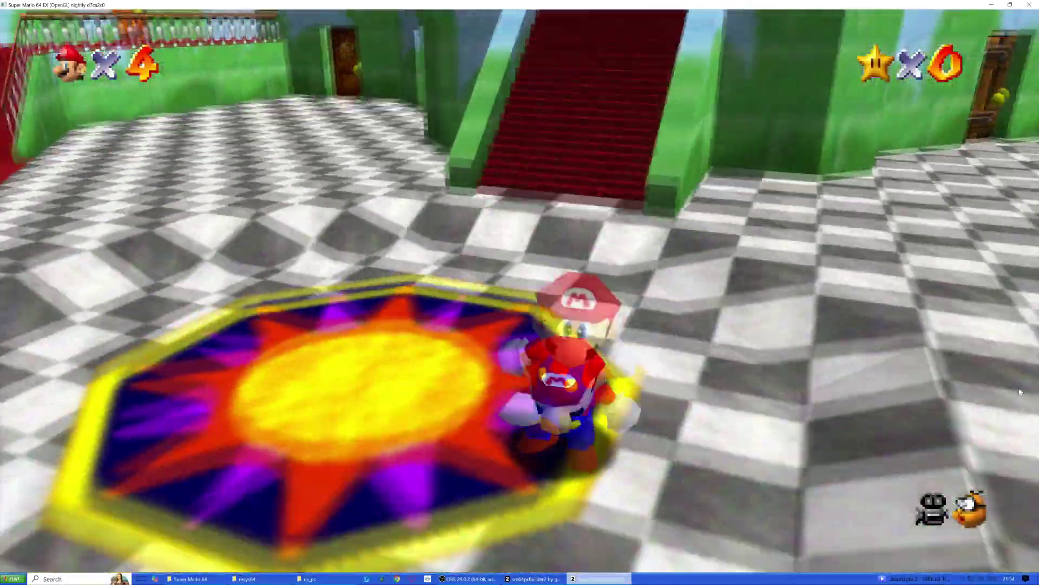
# Run and jump Mario up the side stairs past Toad and through the star door into the Bob-omb painting room
pyautogui.press('w')
pyautogui.press('l')
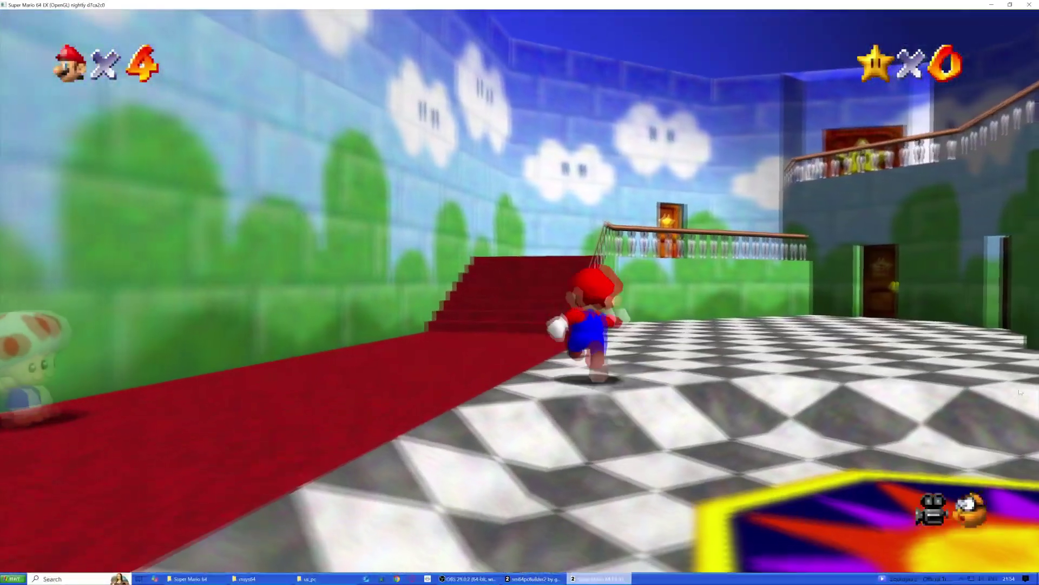
pyautogui.press('w')
pyautogui.press('l')
pyautogui.press('l')
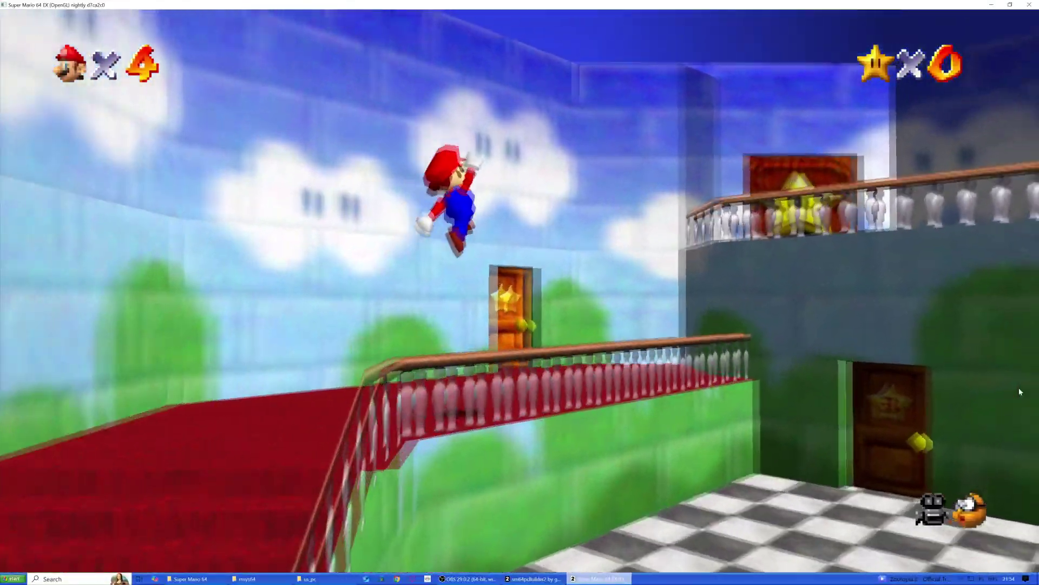
pyautogui.press('w')
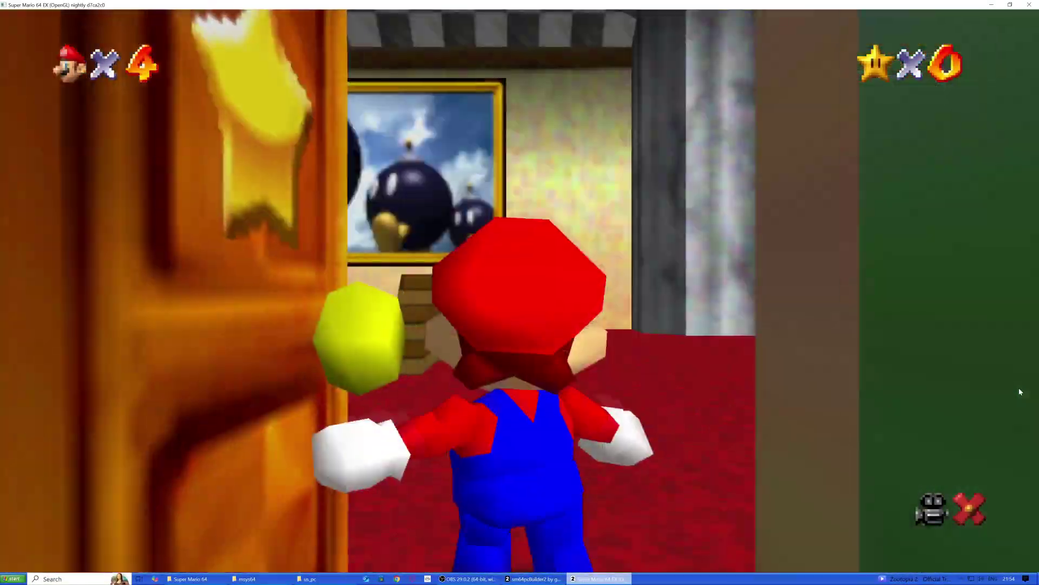
# Jump Mario into the Bob-omb painting and enter the level
pyautogui.press('w')
pyautogui.press('l')
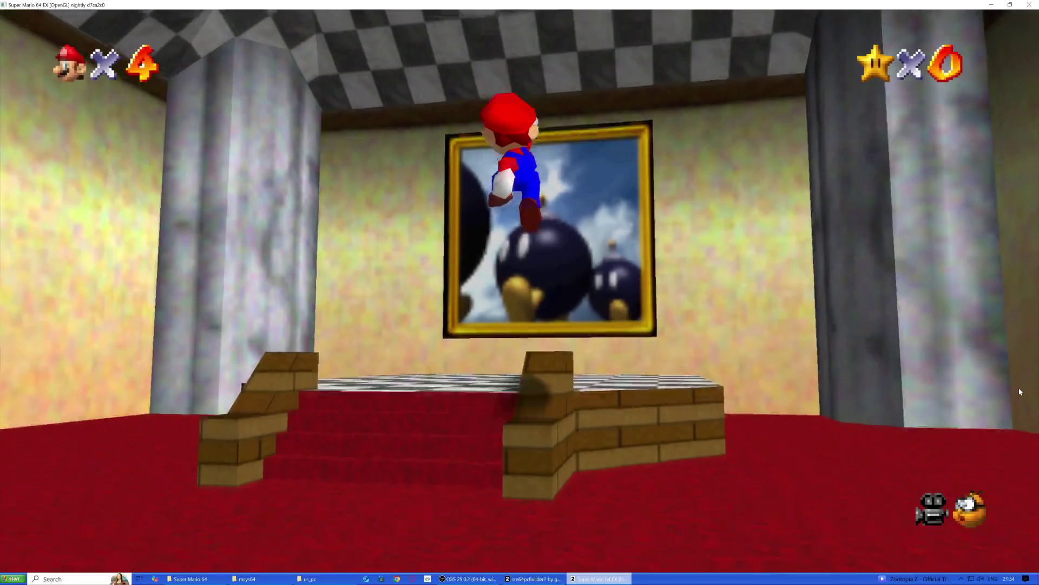
pyautogui.press('l')
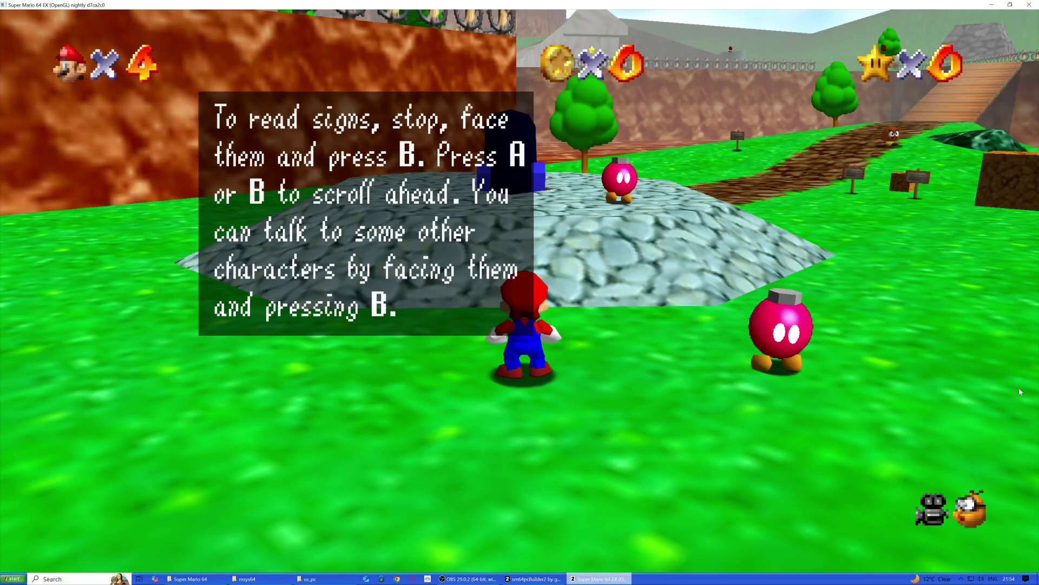
# Dismiss the opening message, talk to the nearby pink Bob-omb and advance through its dialogue
pyautogui.press('x')
pyautogui.press('d')
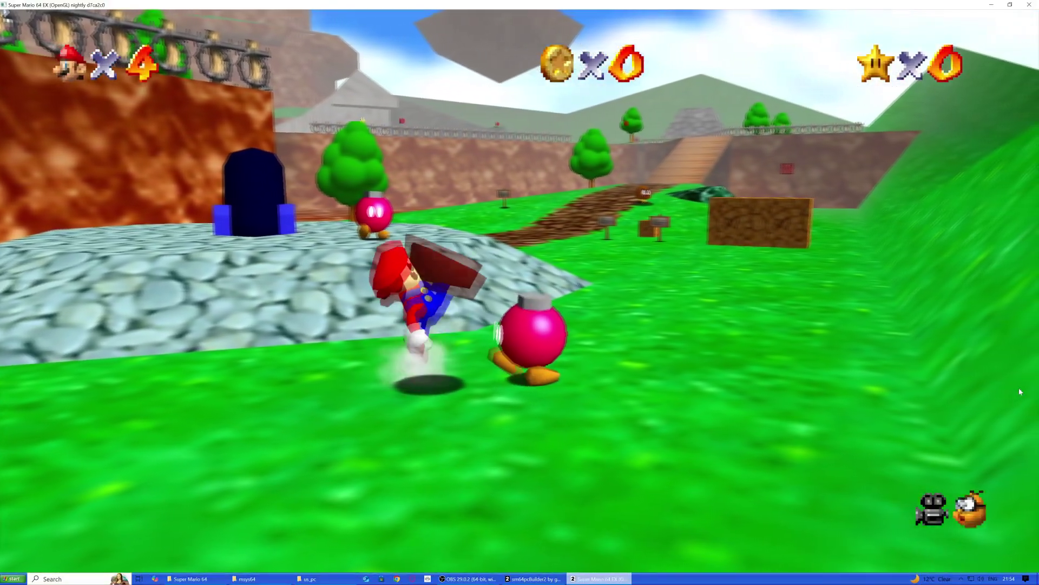
pyautogui.press('w')
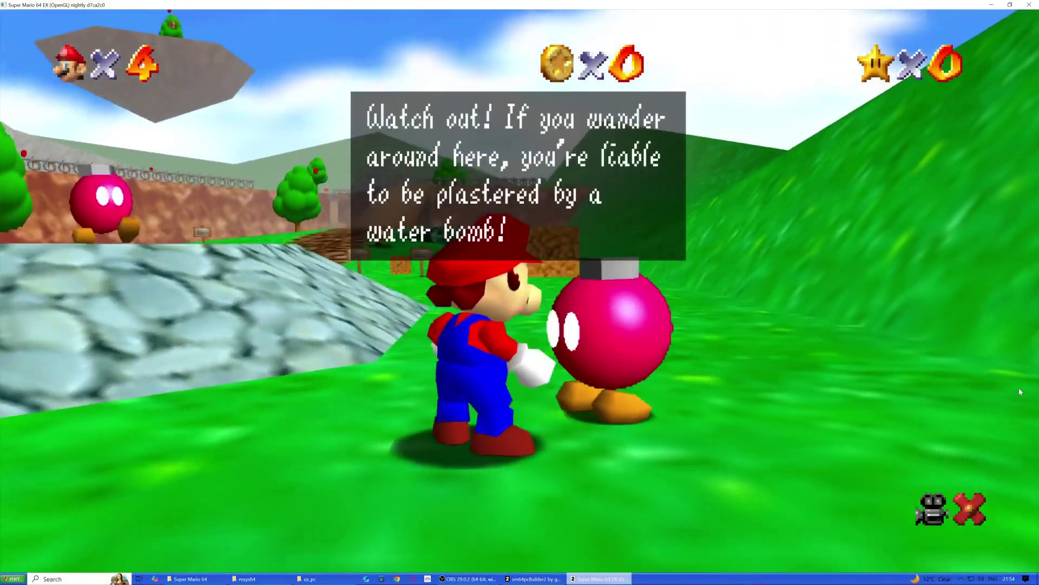
pyautogui.press('l')
pyautogui.press('l')
pyautogui.press('l')
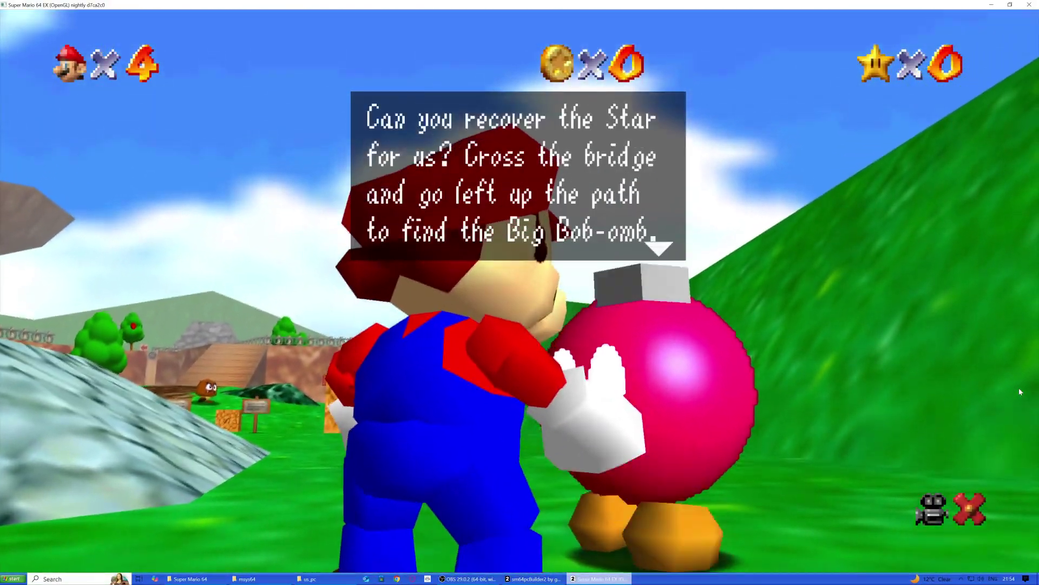
pyautogui.press('l')
# Jump Mario over the stone mound by the cannon and run him along the dirt path toward the wooden bridge
pyautogui.press('w')
pyautogui.press('l')
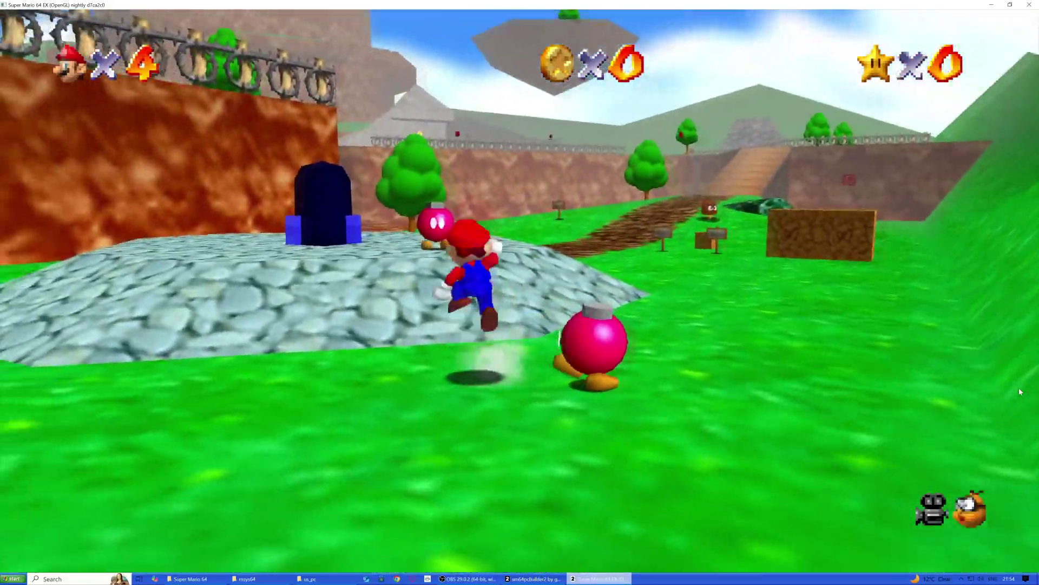
pyautogui.press('w')
pyautogui.press('l')
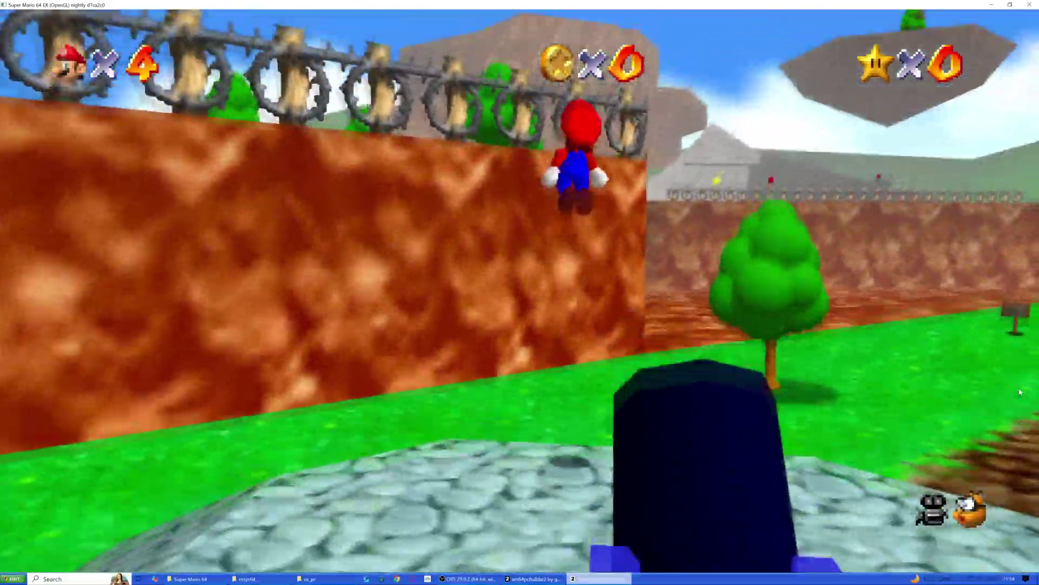
pyautogui.press('w')
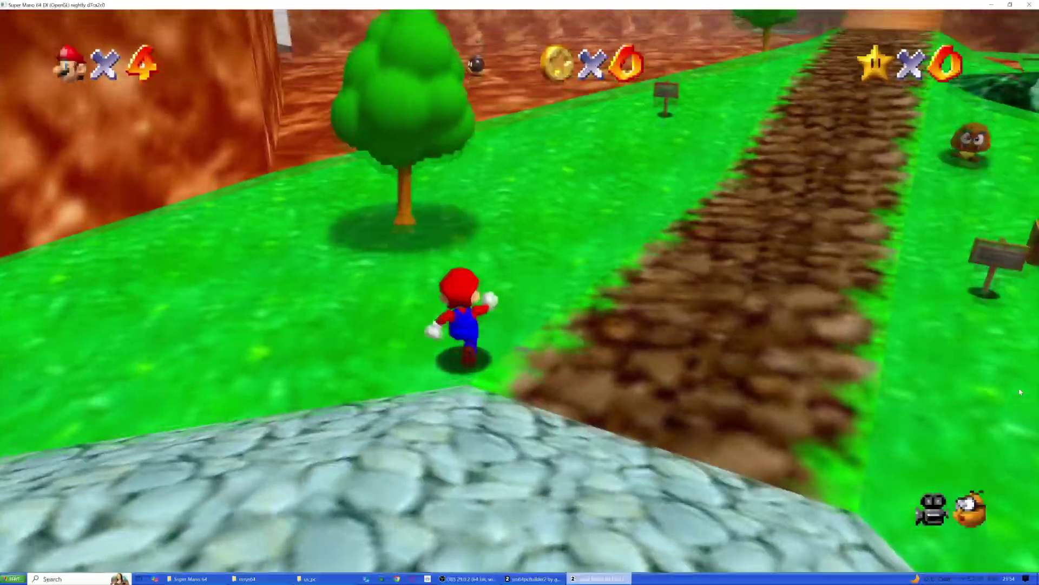
pyautogui.press('w')
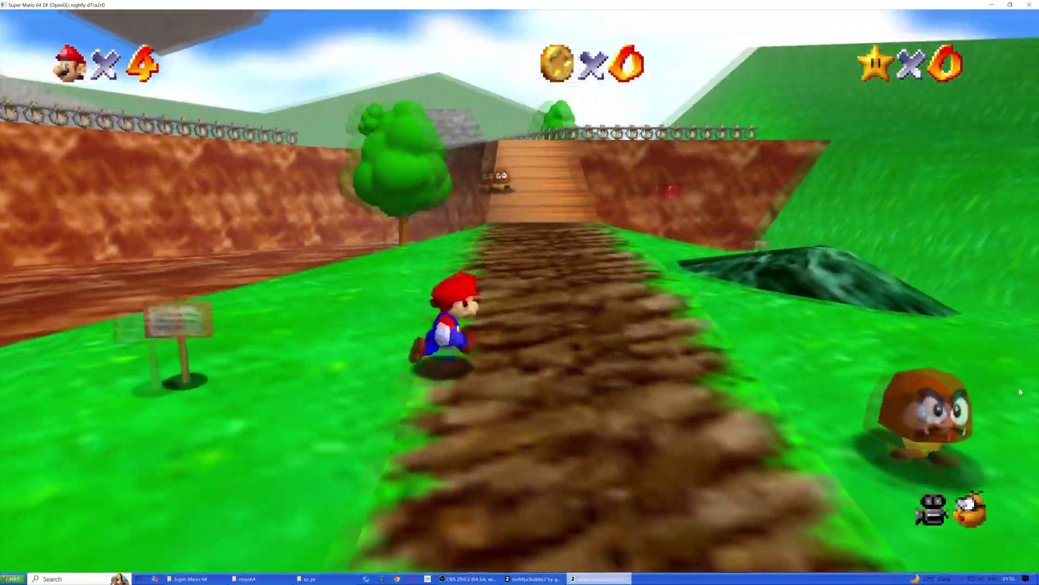
# Run Mario down beneath the wooden bridge and collect the yellow coins there
pyautogui.press('w')
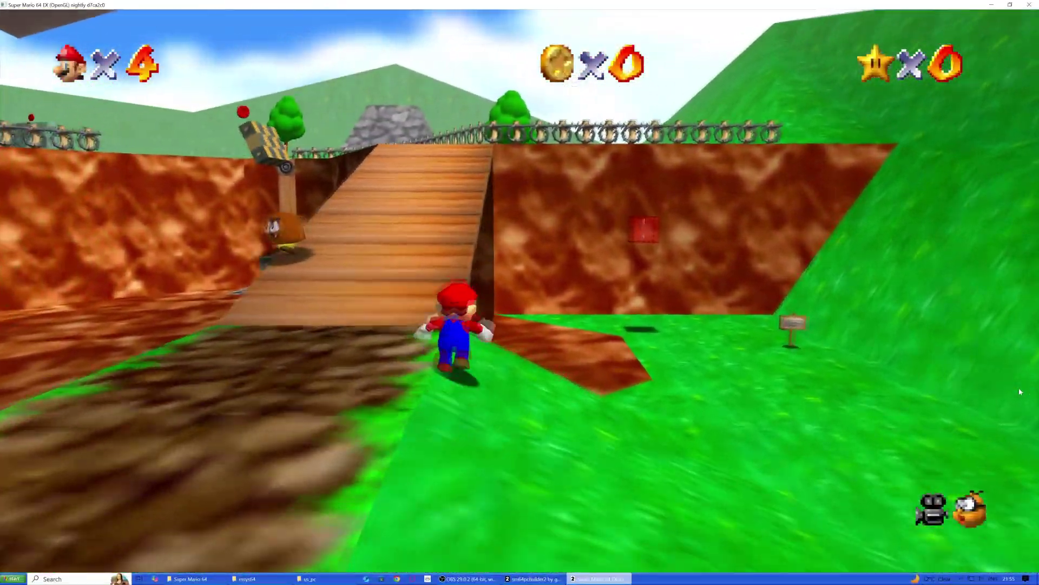
pyautogui.press('w')
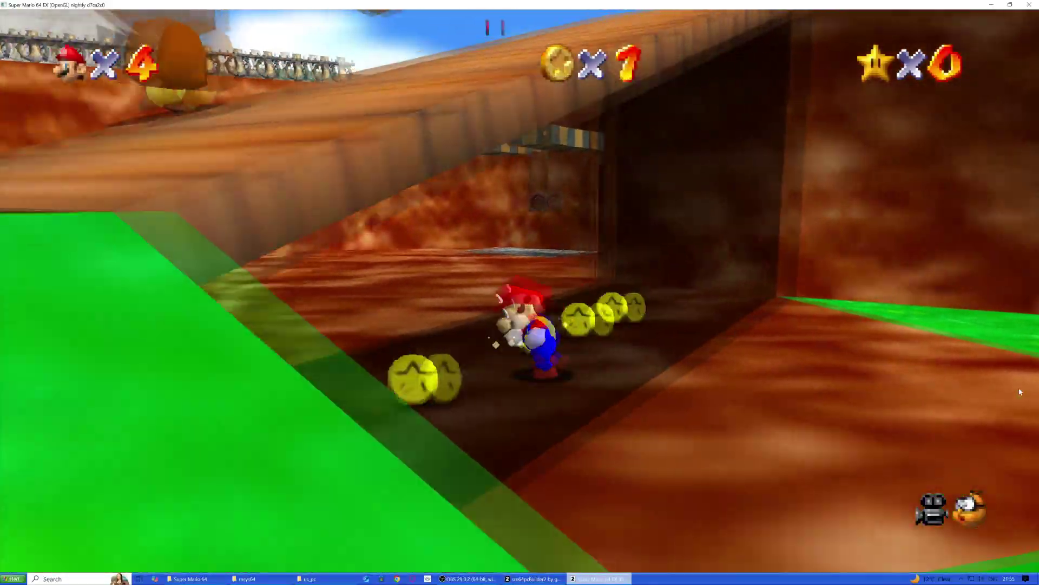
pyautogui.press('w')
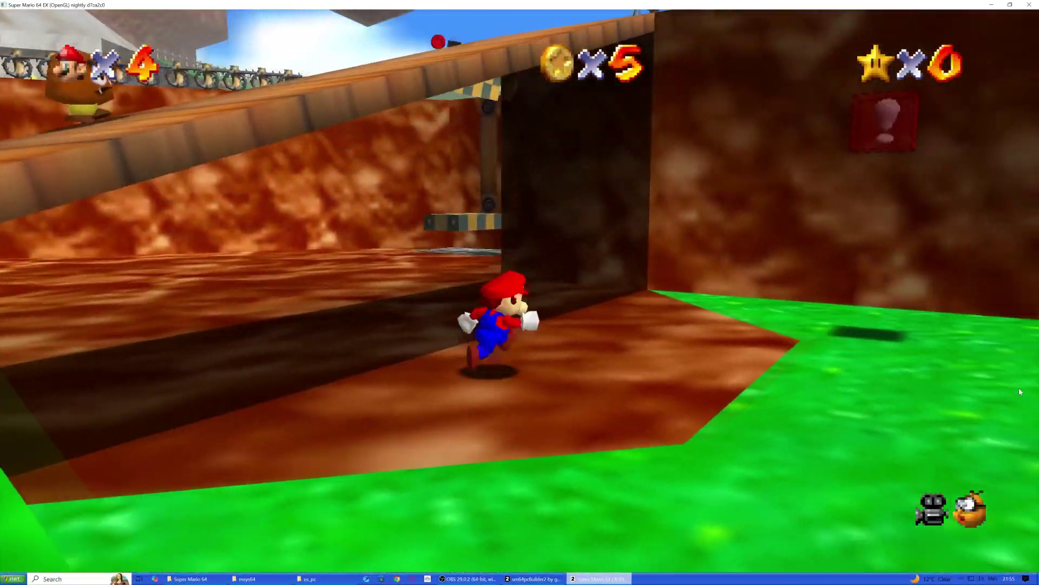
# Jump Mario around the grass near the transparent red exclamation block and the wooden sign
pyautogui.press('w')
pyautogui.press('l')
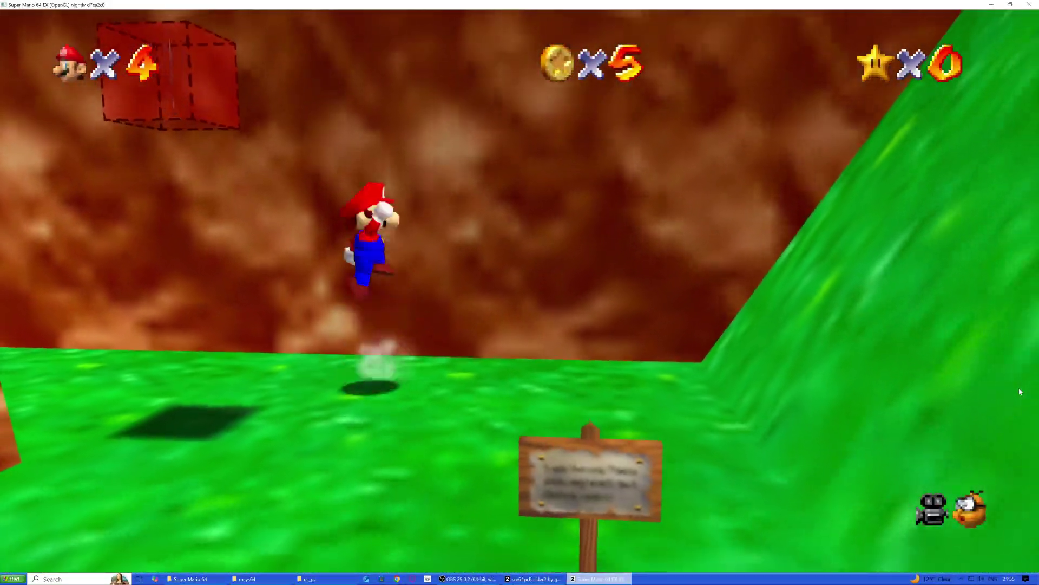
pyautogui.press('w')
pyautogui.press('l')
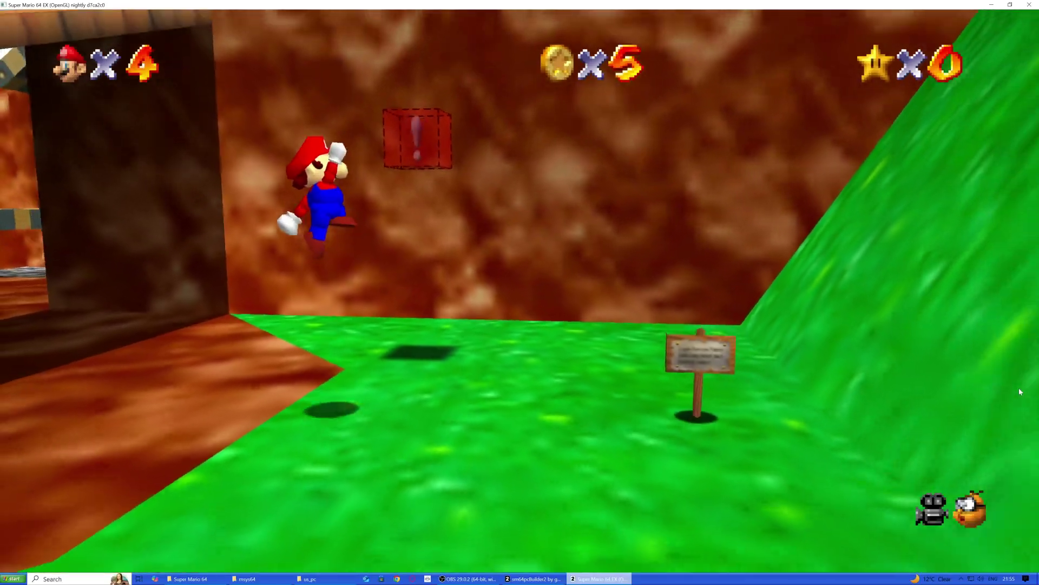
# Run Mario back up the grass slope onto the dirt path beside the wooden bridge
pyautogui.press('w')
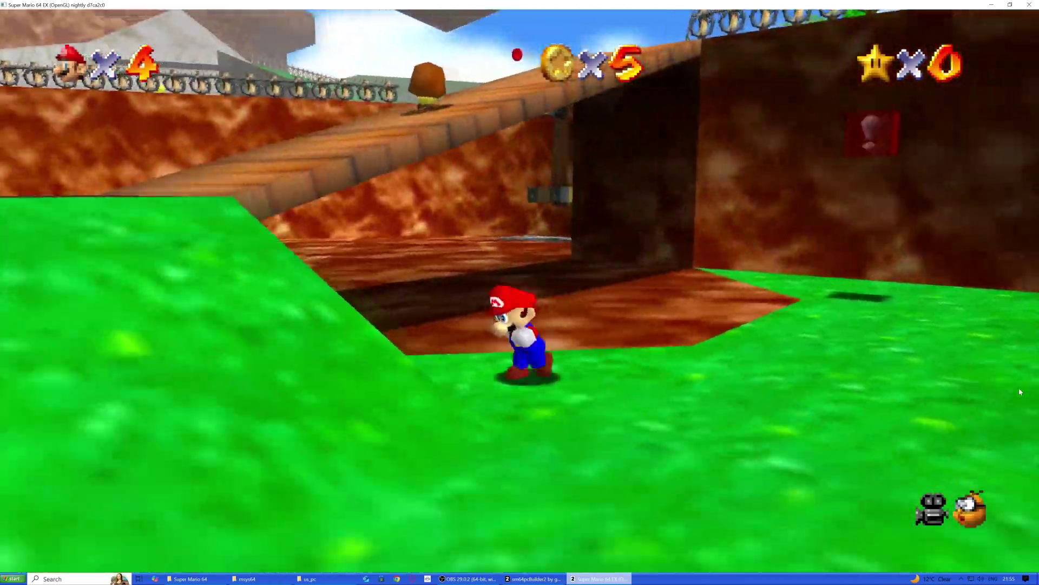
pyautogui.press('l')
pyautogui.press('w')
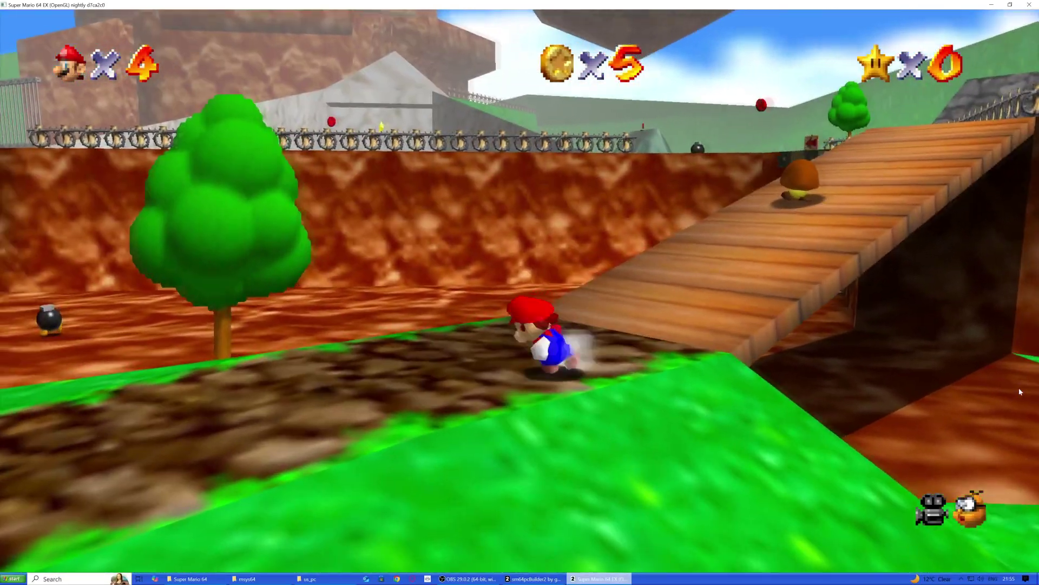
pyautogui.press('w')
pyautogui.press('space')
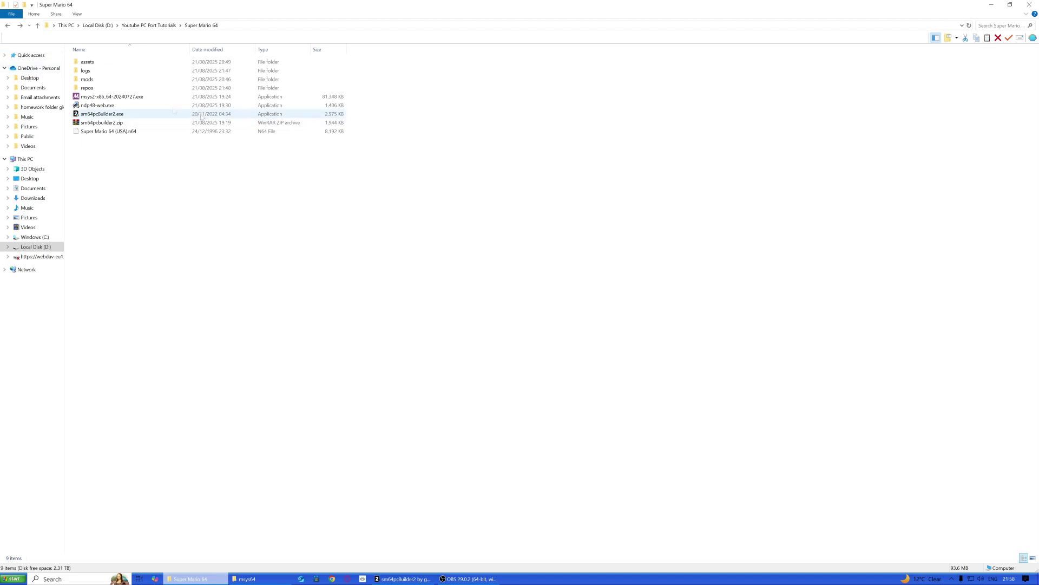
# Launch sm64.us.f3dex2e.exe from the repos\sm64ex-nightly\build\us_pc folder and close the game window
pyautogui.doubleClick(102, 88)
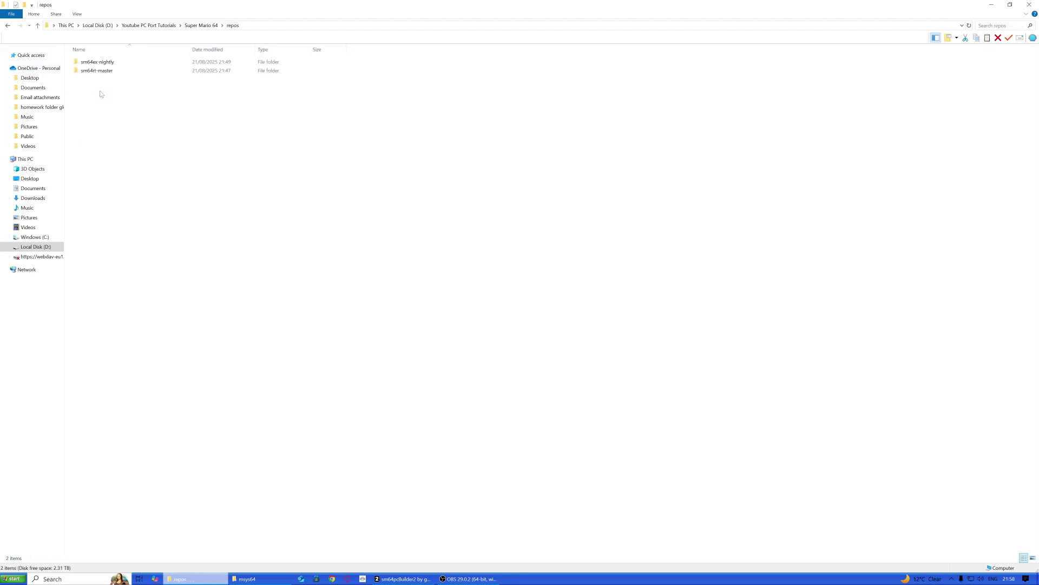
pyautogui.doubleClick(112, 63)
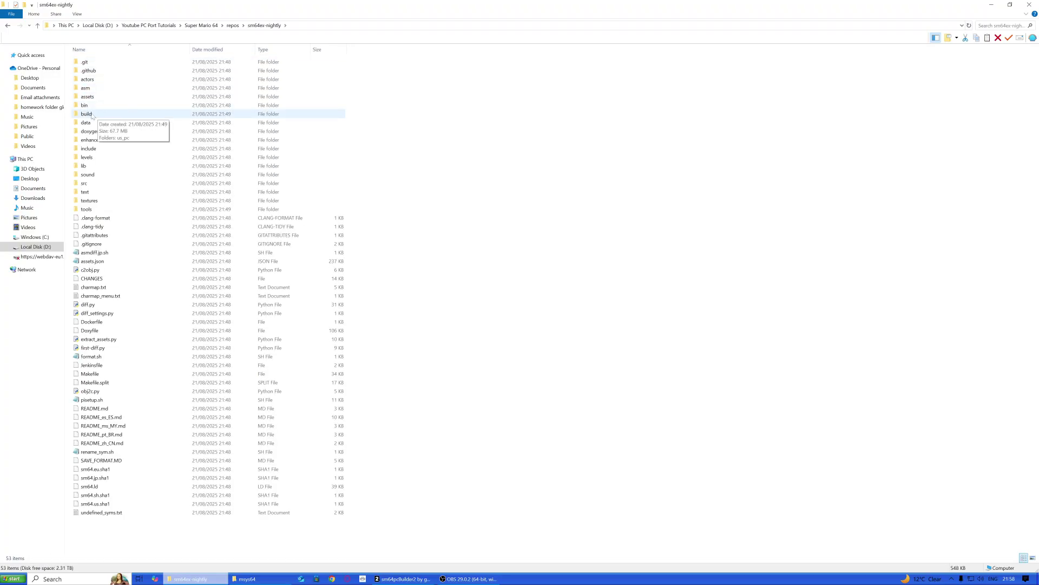
pyautogui.doubleClick(87, 114)
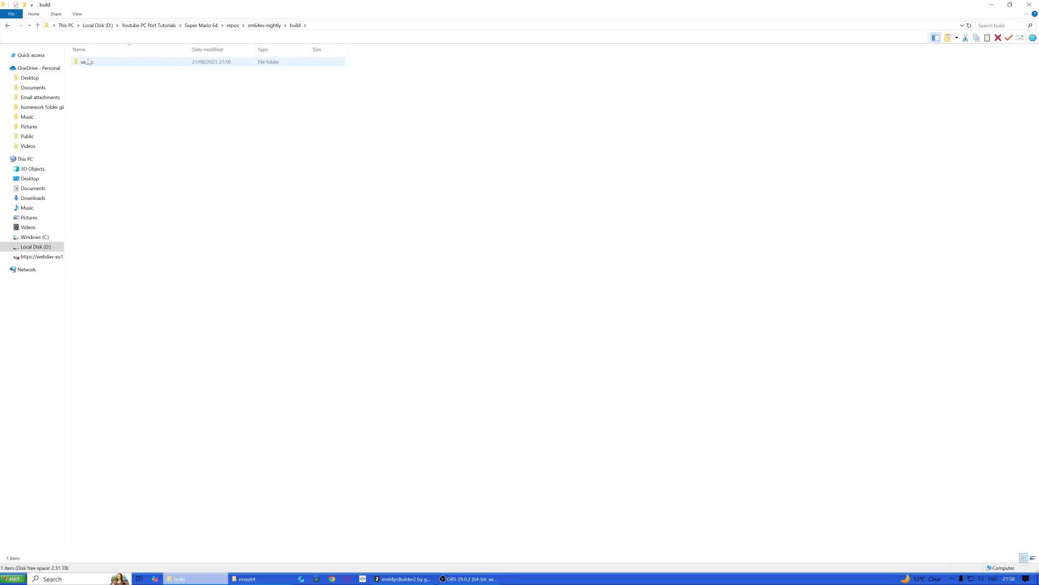
pyautogui.doubleClick(87, 63)
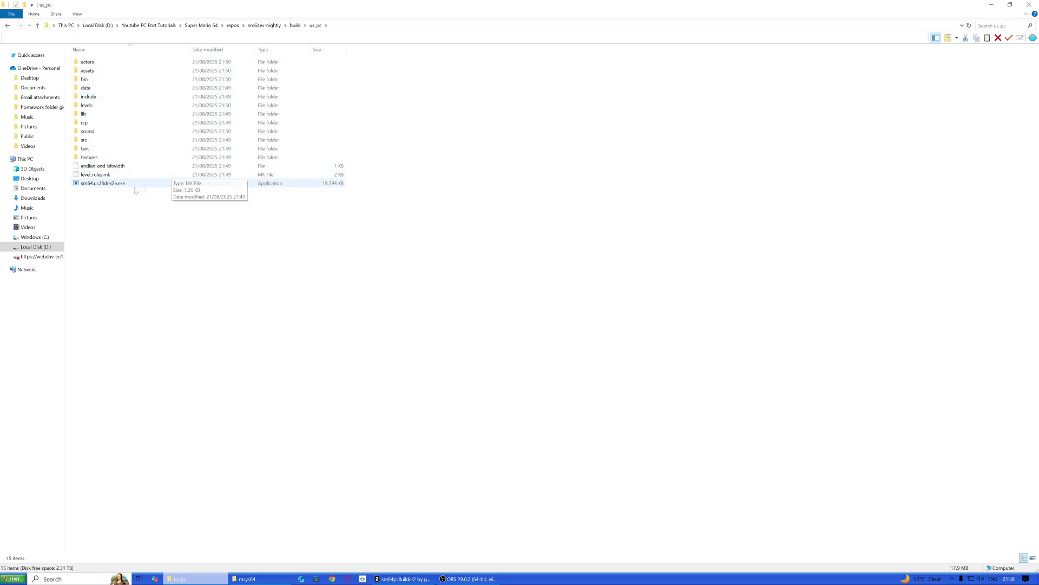
pyautogui.doubleClick(106, 185)
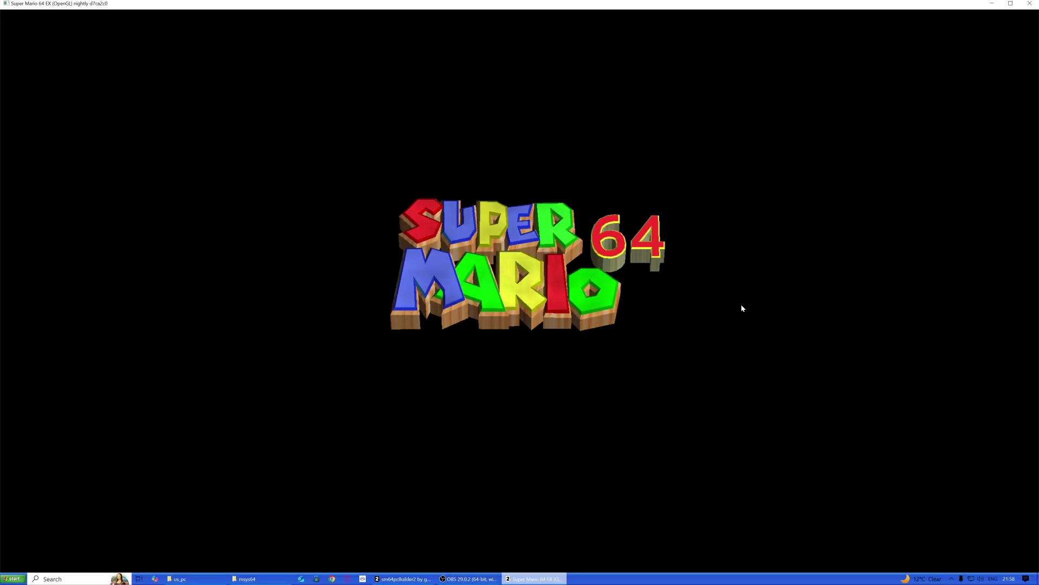
pyautogui.click(1030, 4)
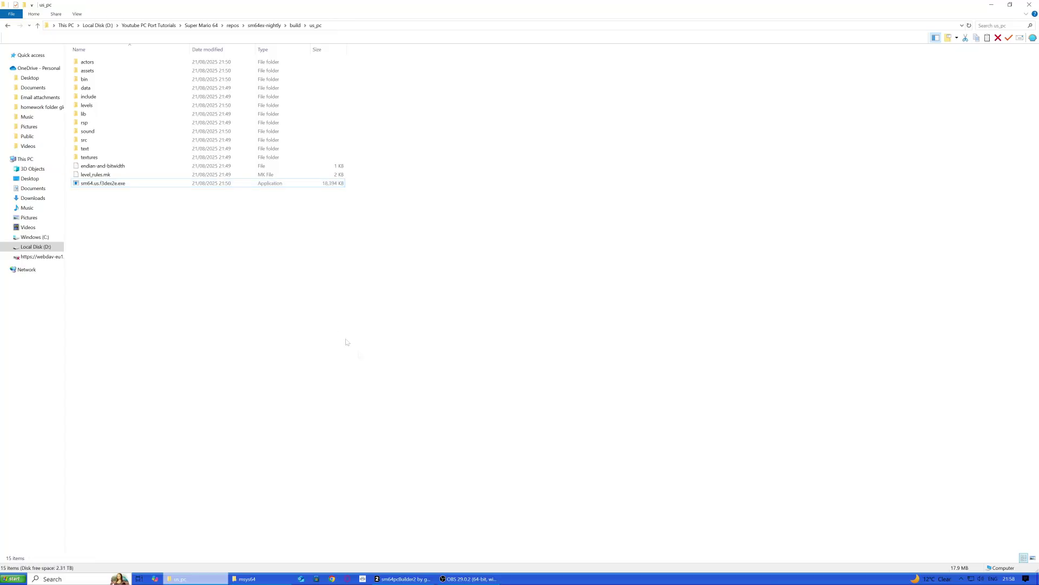